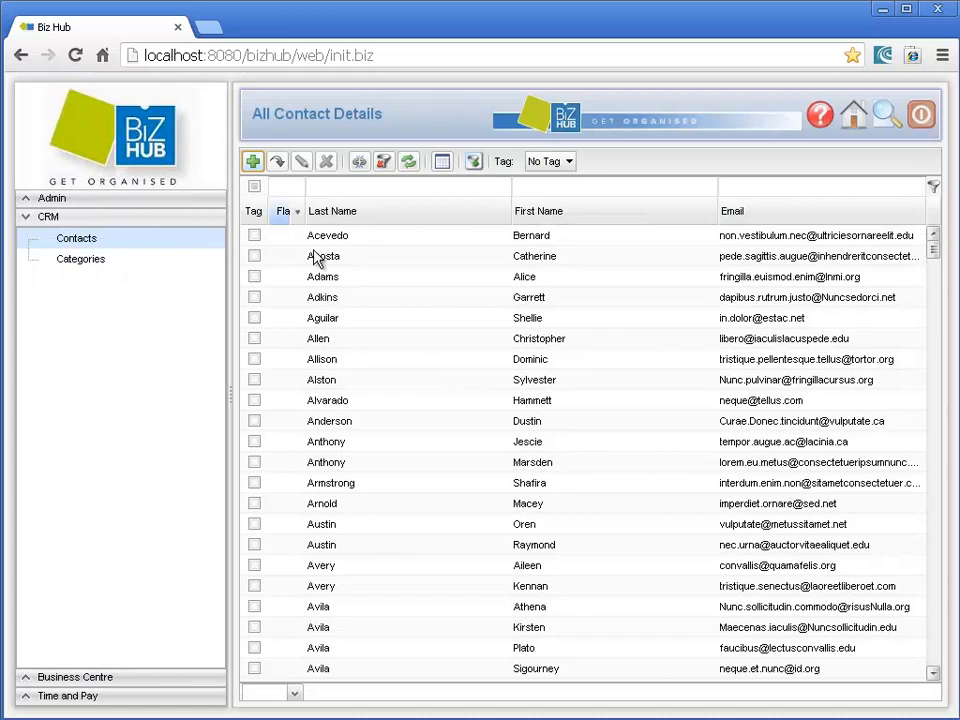
Step: Open the third listed contact's details form for viewing and cancel it, once from the selected row and once directly from the list
left_click(330, 277)
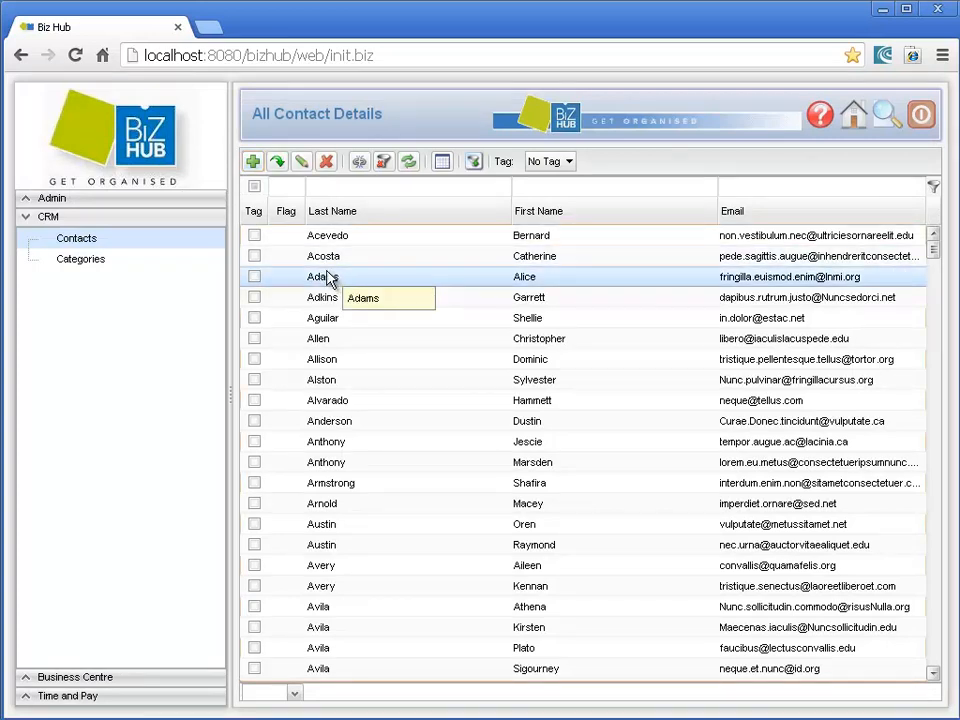
left_click(277, 164)
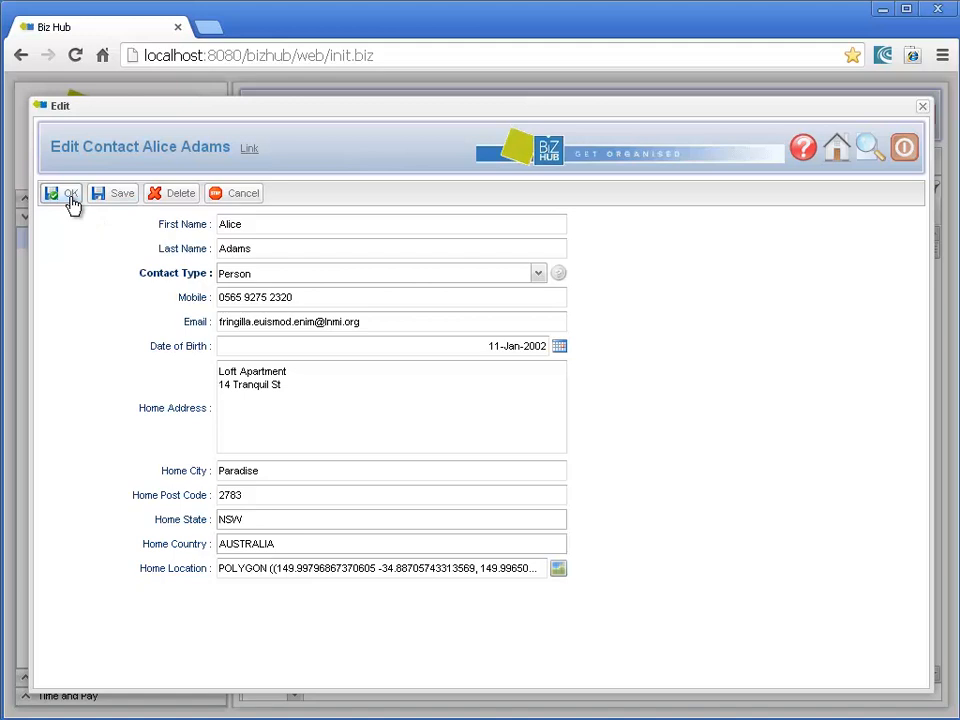
left_click(228, 196)
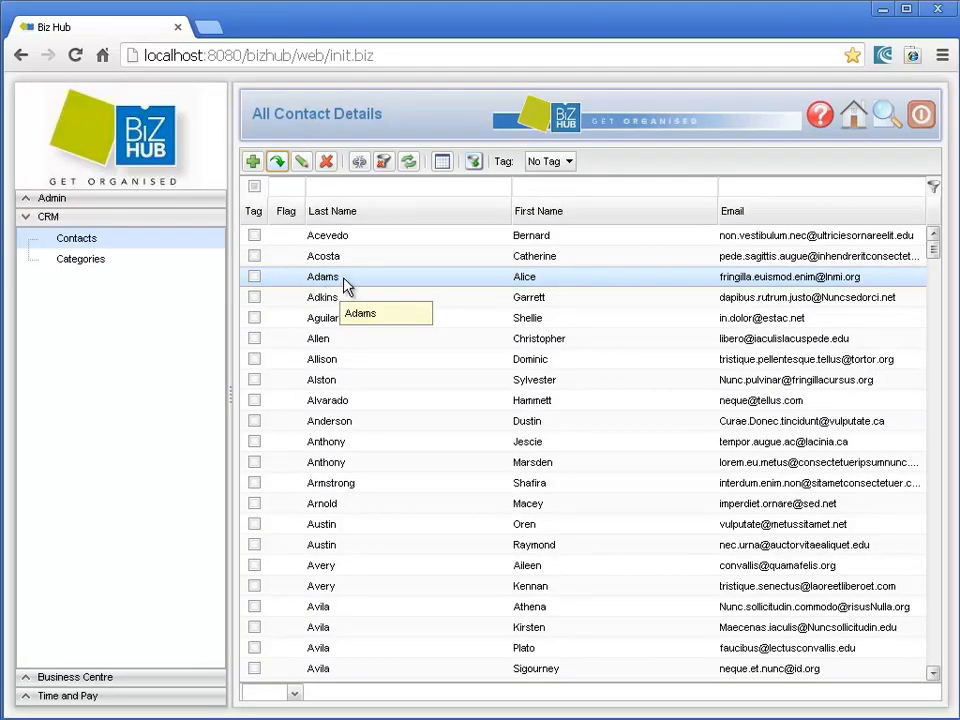
double_click(344, 285)
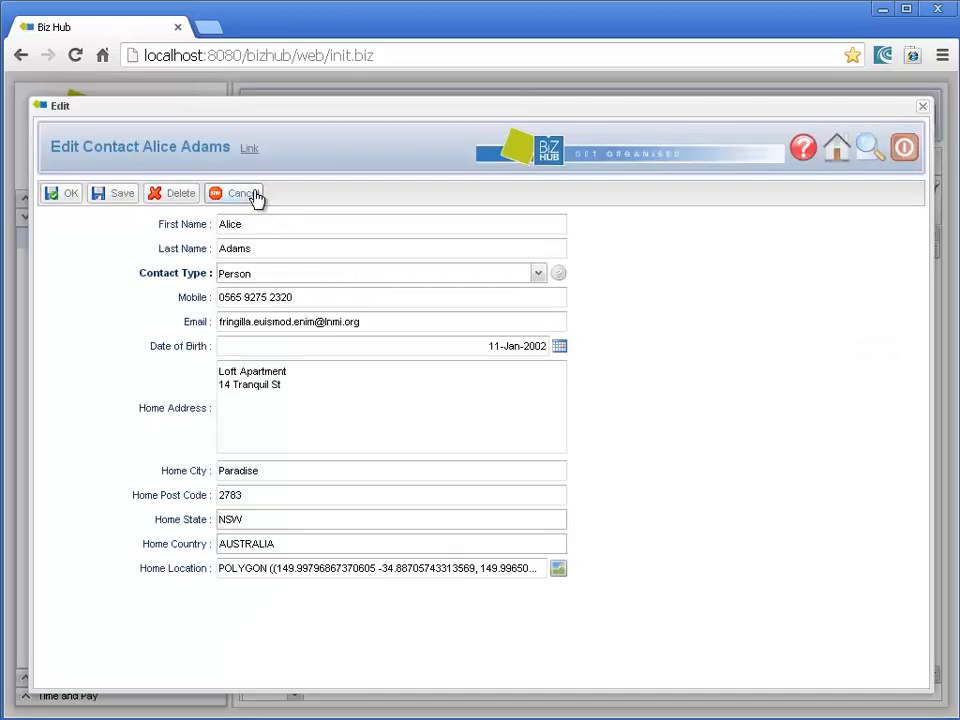
left_click(255, 195)
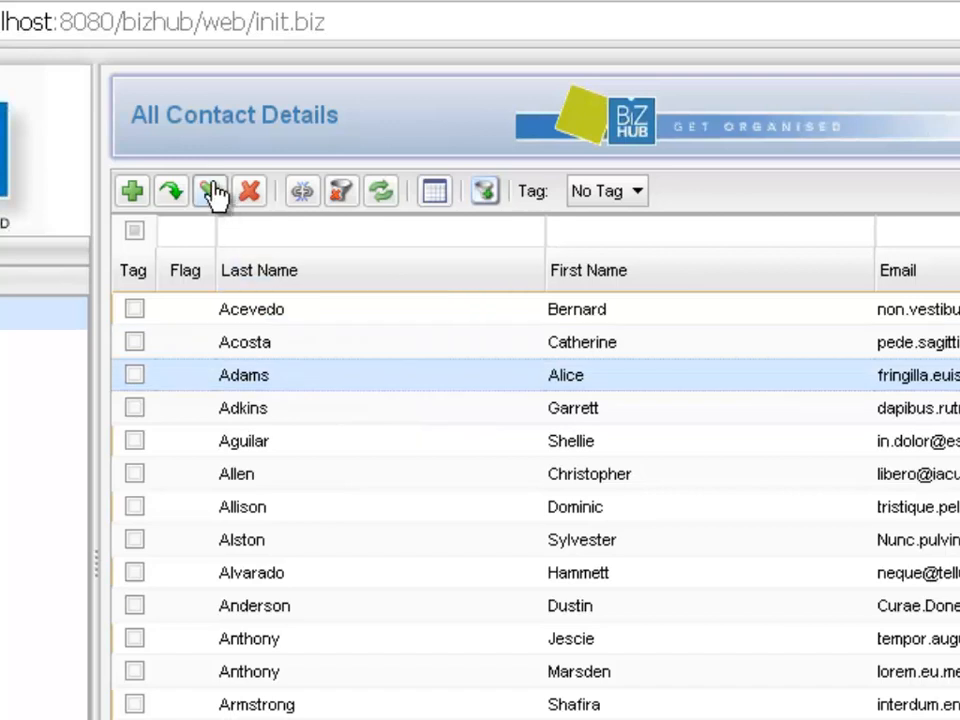
Step: Open the third contact's row for inline editing in the list and leave it without entering anything
left_click(211, 192)
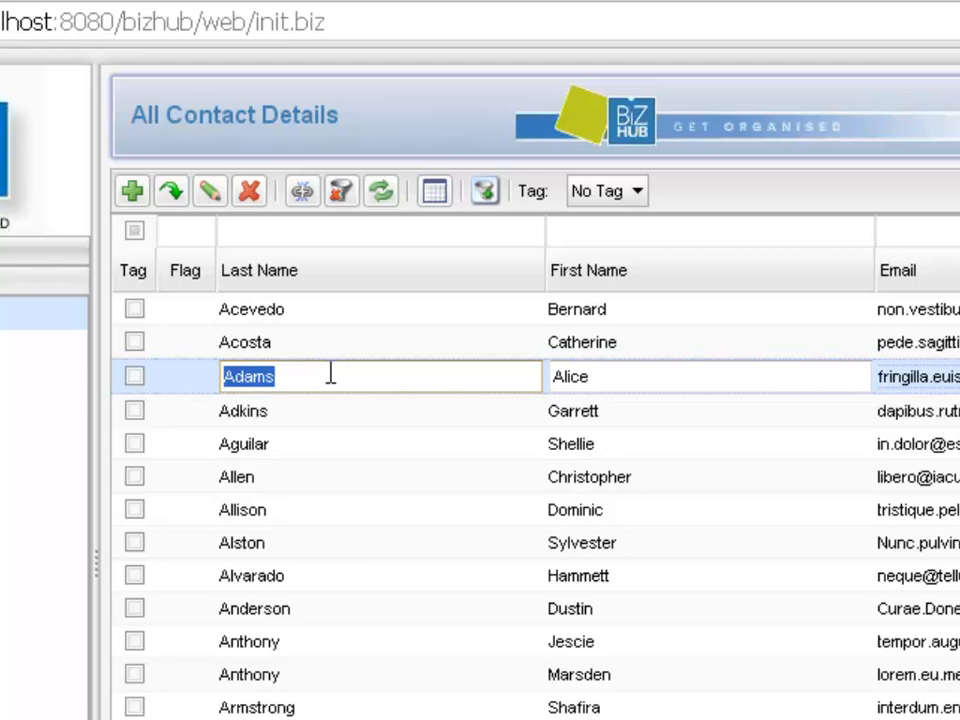
left_click(349, 349)
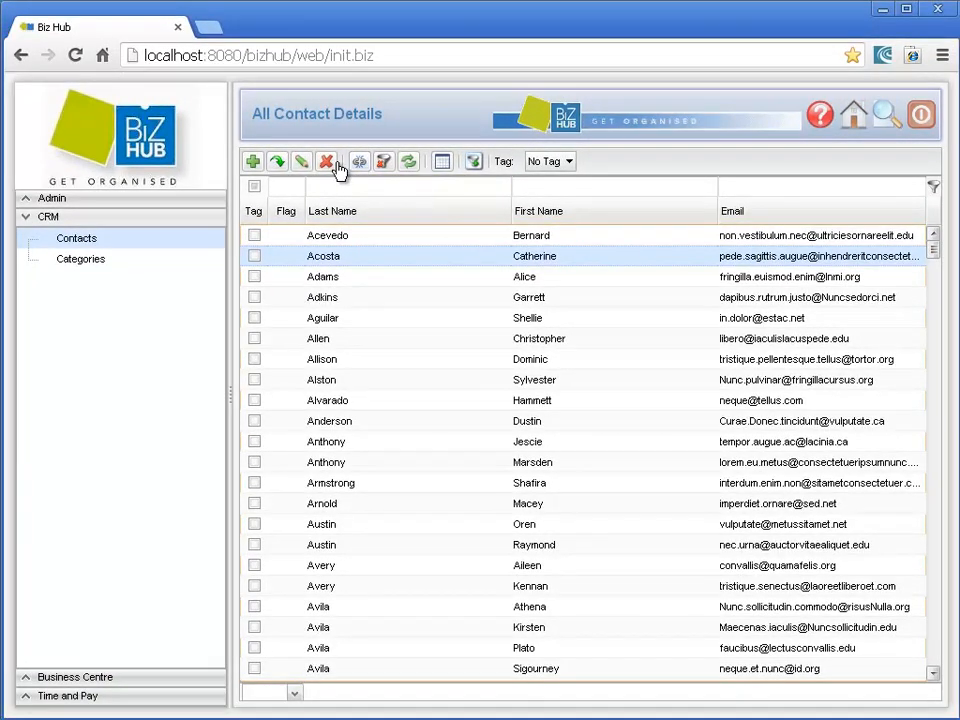
Step: Start deleting the second listed contact and decline the deletion
left_click(333, 260)
left_click(328, 162)
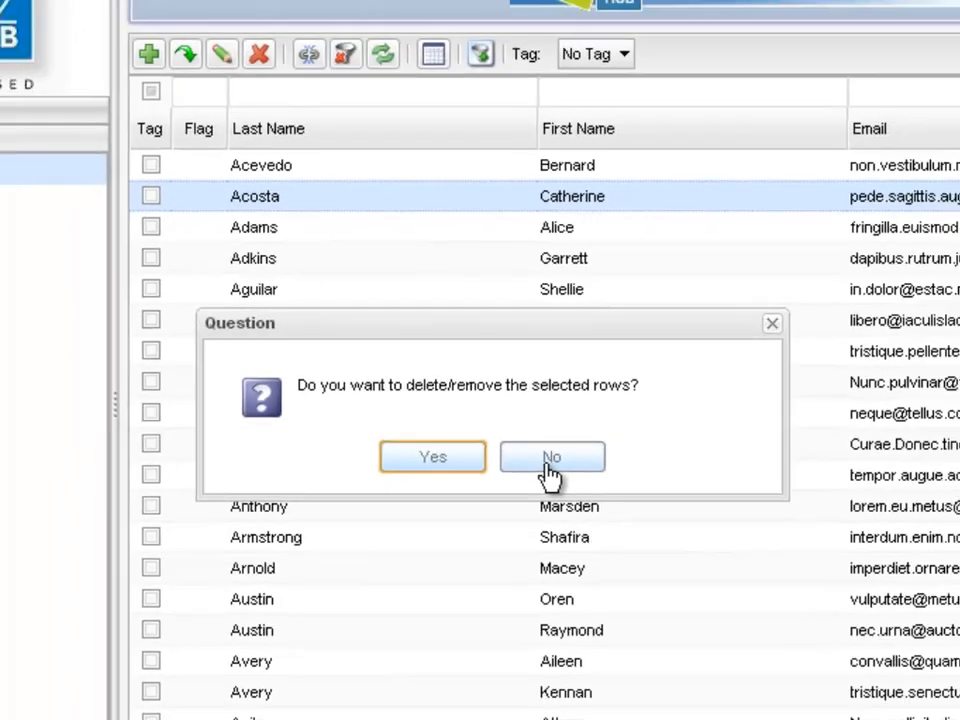
left_click(568, 488)
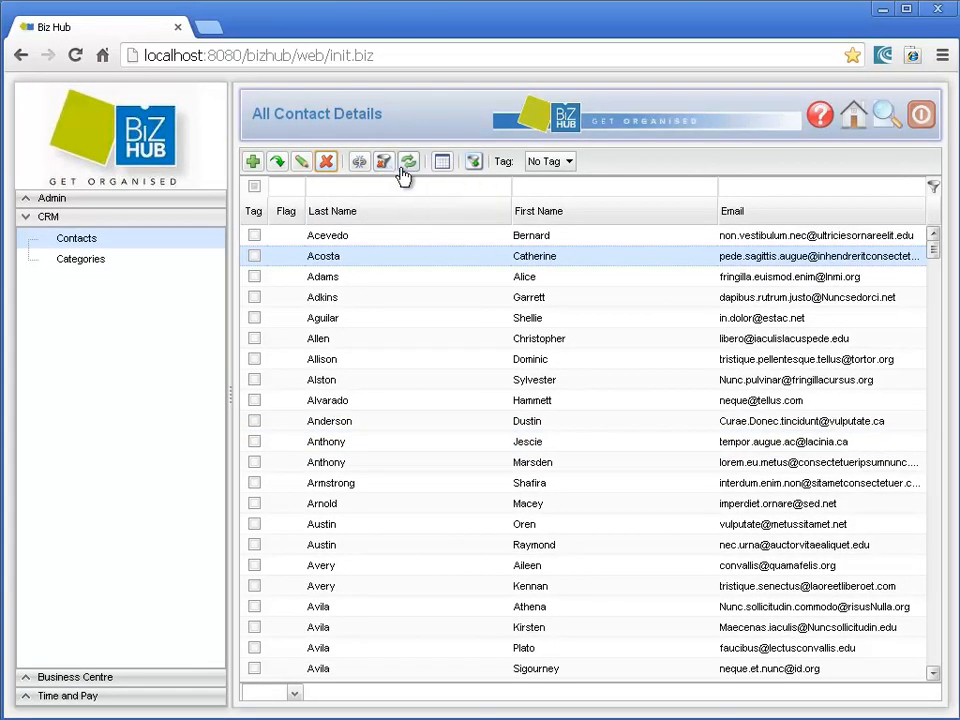
Step: Refresh the contact list and export its table data as a CSV (Comma Separated Values) report
left_click(408, 170)
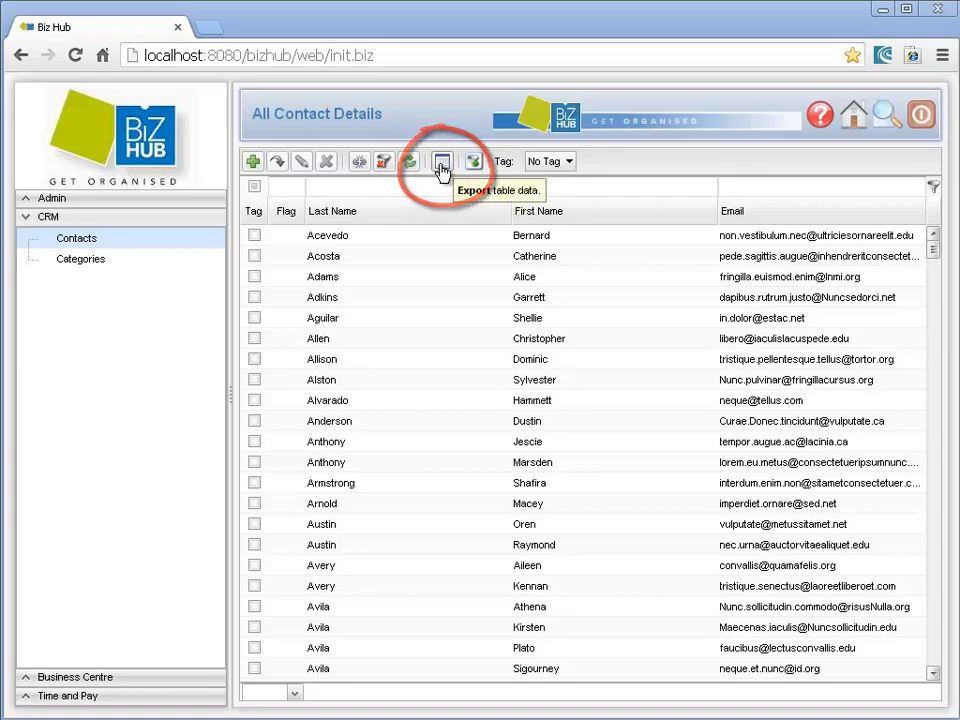
left_click(441, 164)
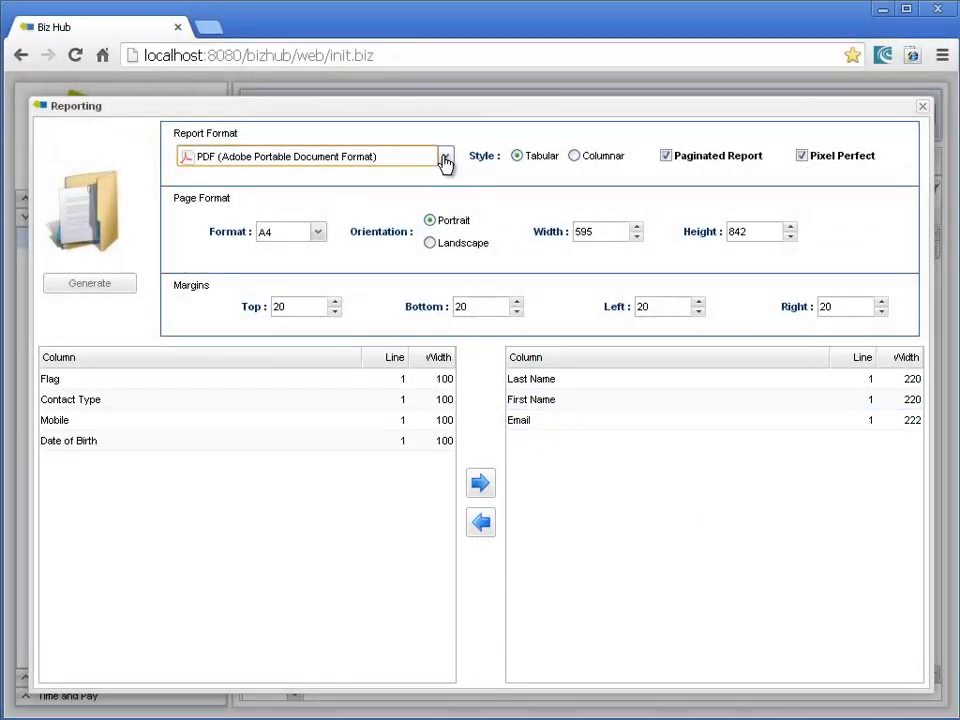
left_click(445, 160)
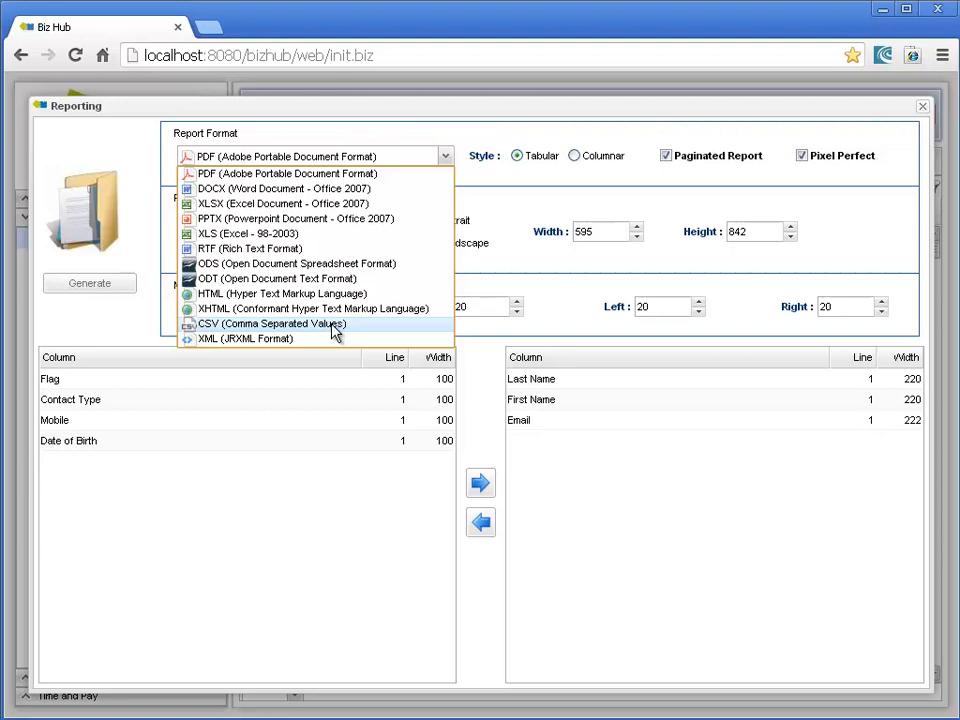
left_click(333, 326)
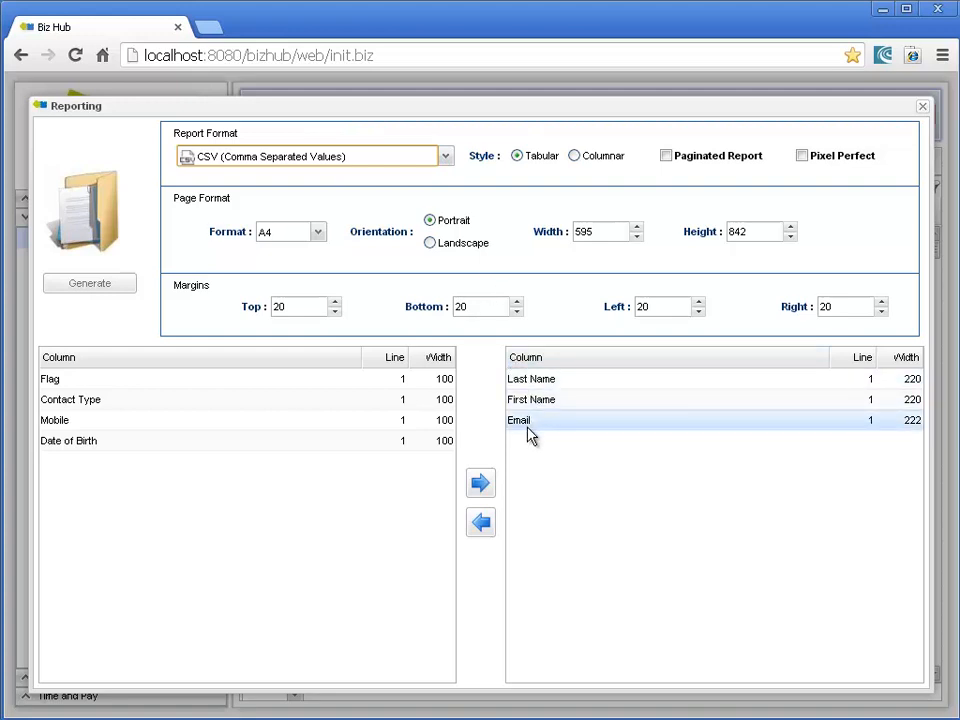
left_click(98, 286)
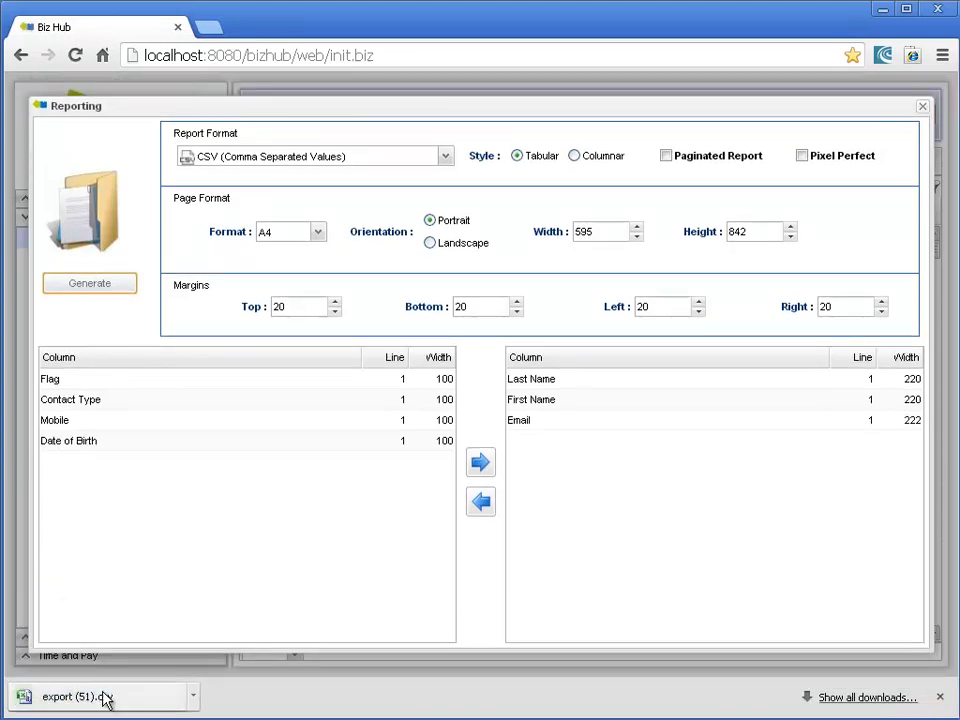
Step: Open the exported CSV file in Microsoft Excel to view the contact data, and close Excel
left_click(106, 700)
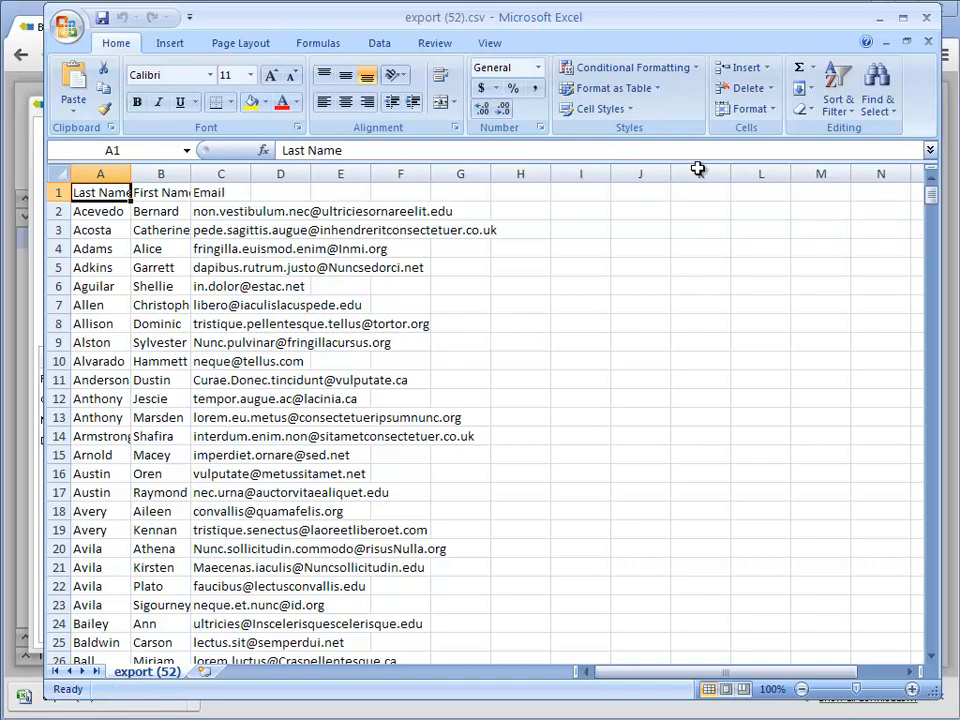
left_click(930, 19)
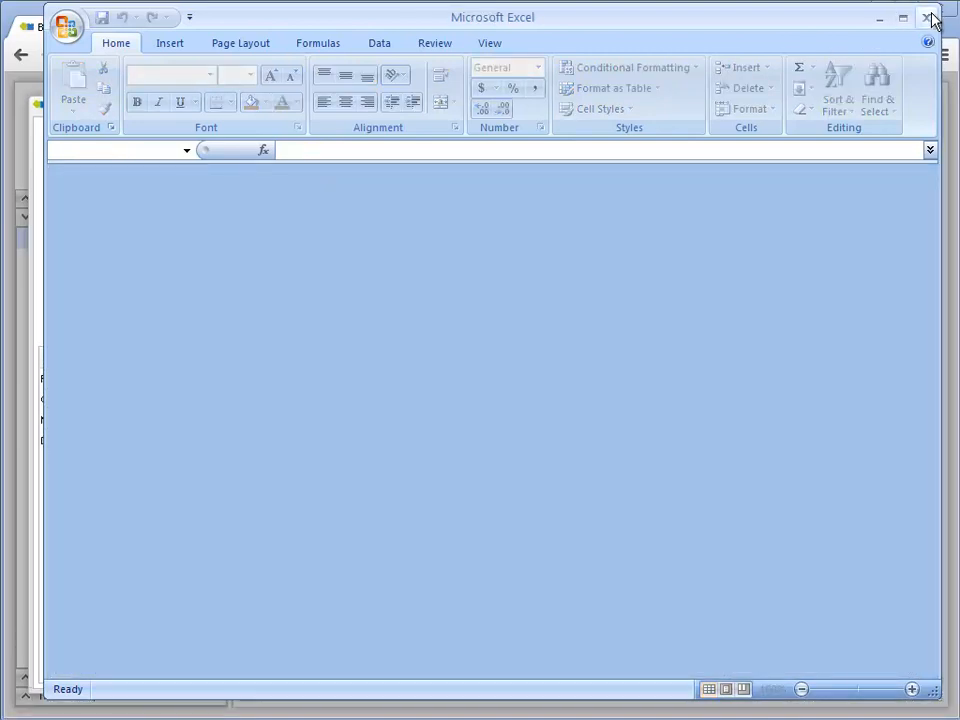
left_click(930, 19)
Step: Add the Mobile column to the report, remove the First Name column, and close the report setup without generating
left_click(447, 158)
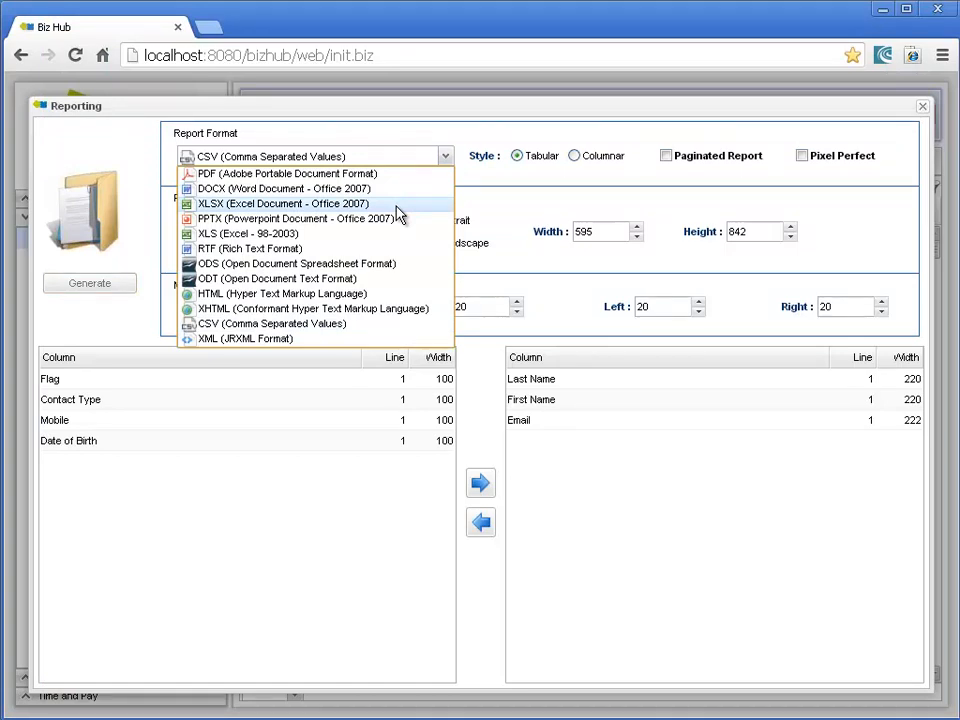
left_click(444, 160)
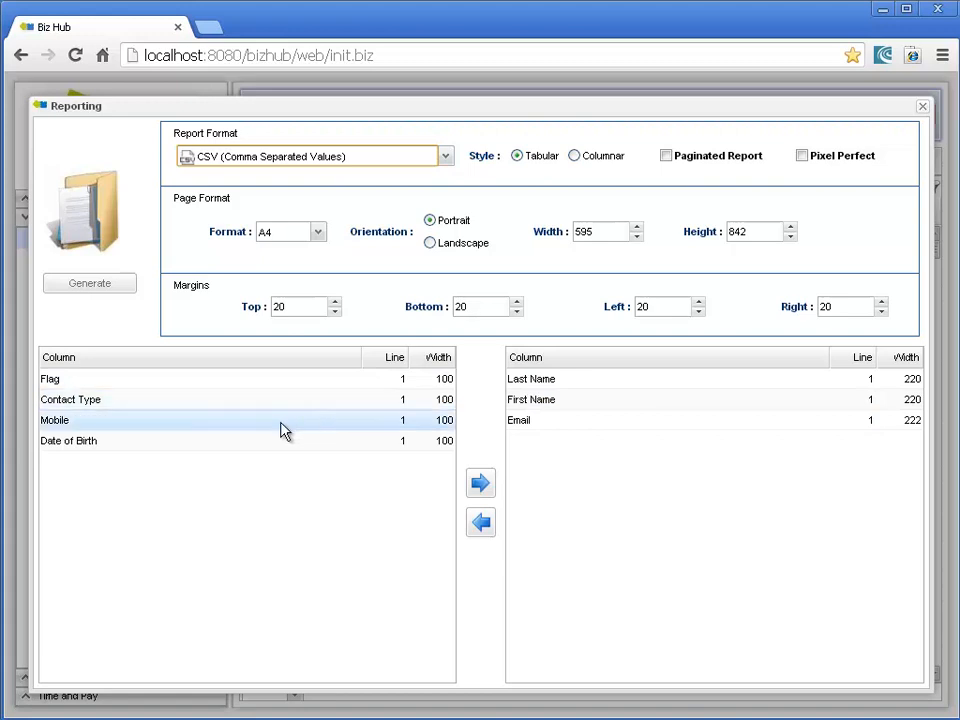
left_click_drag(281, 429, 634, 455)
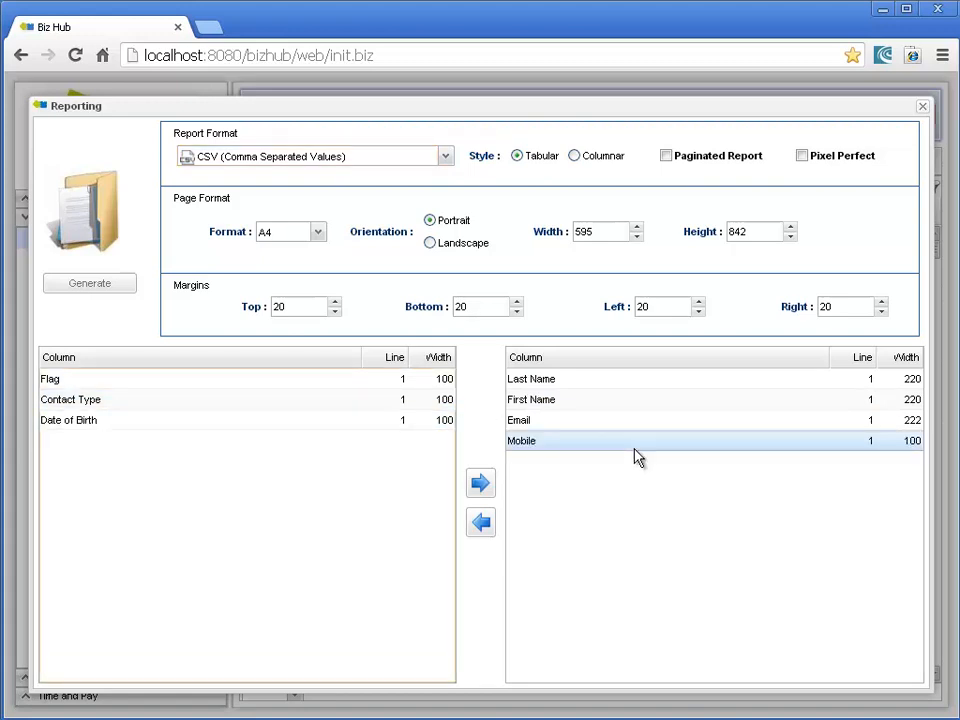
left_click_drag(583, 400, 320, 468)
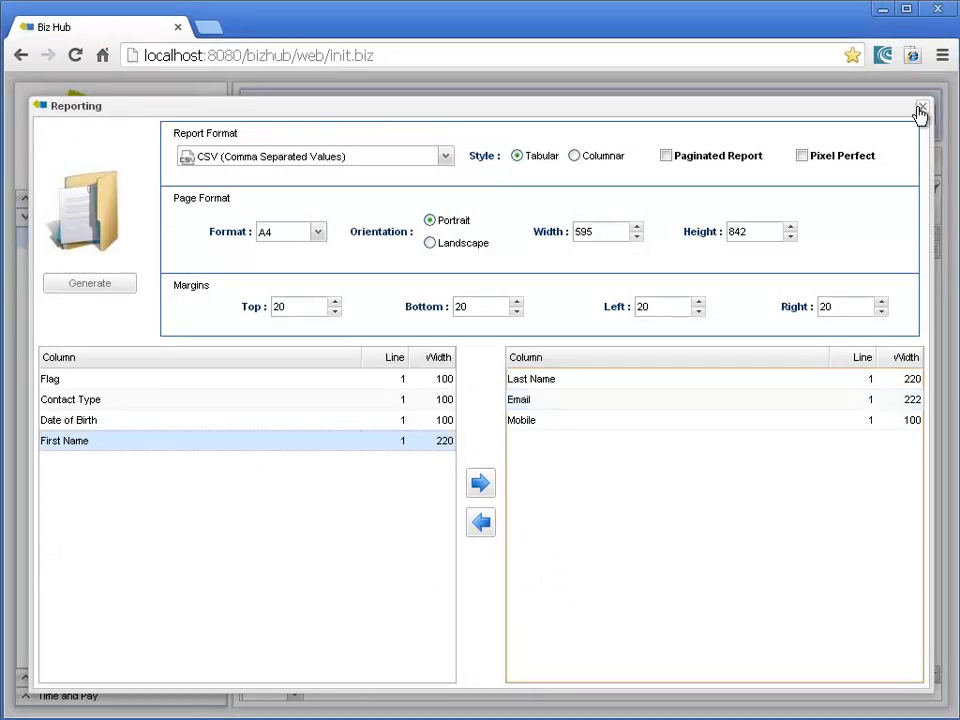
left_click(919, 110)
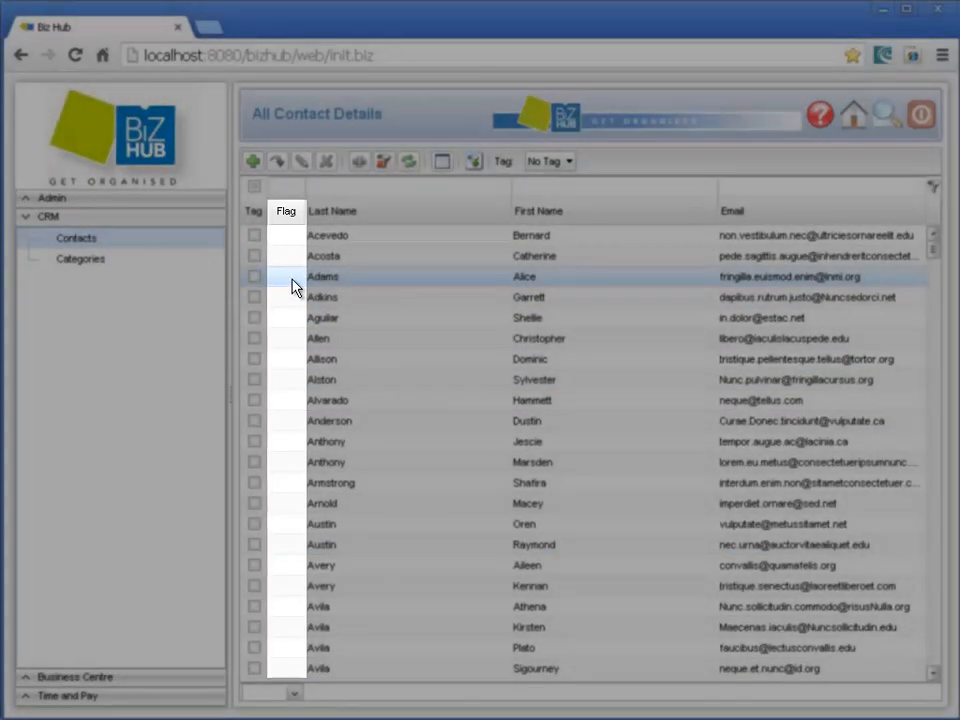
Step: Flag the third contact with the note "Need to get back to this person"
left_click(292, 285)
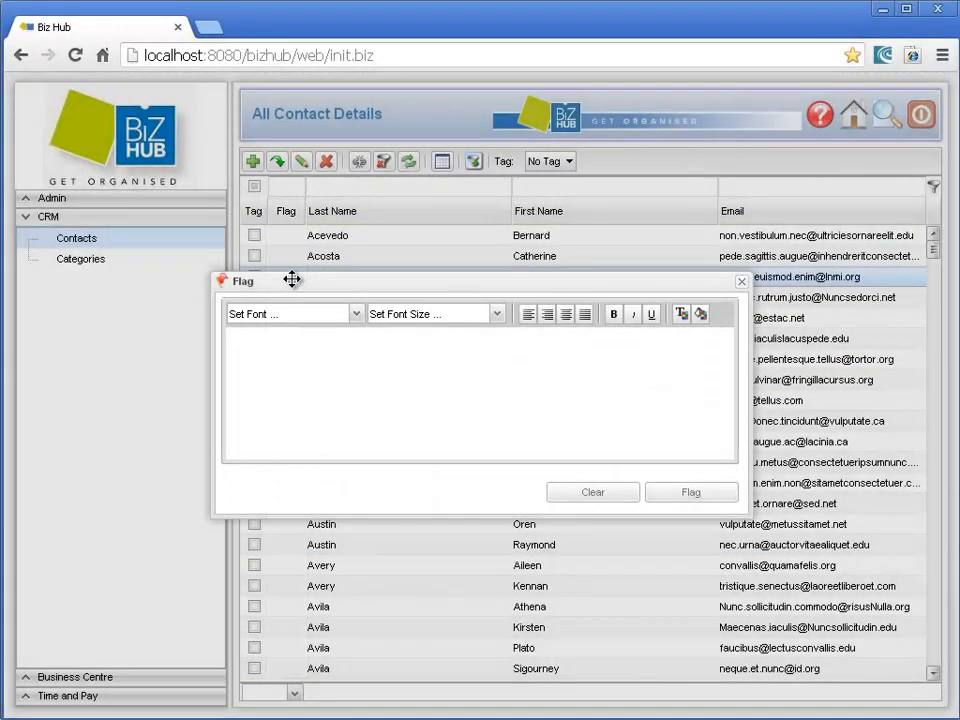
left_click(304, 348)
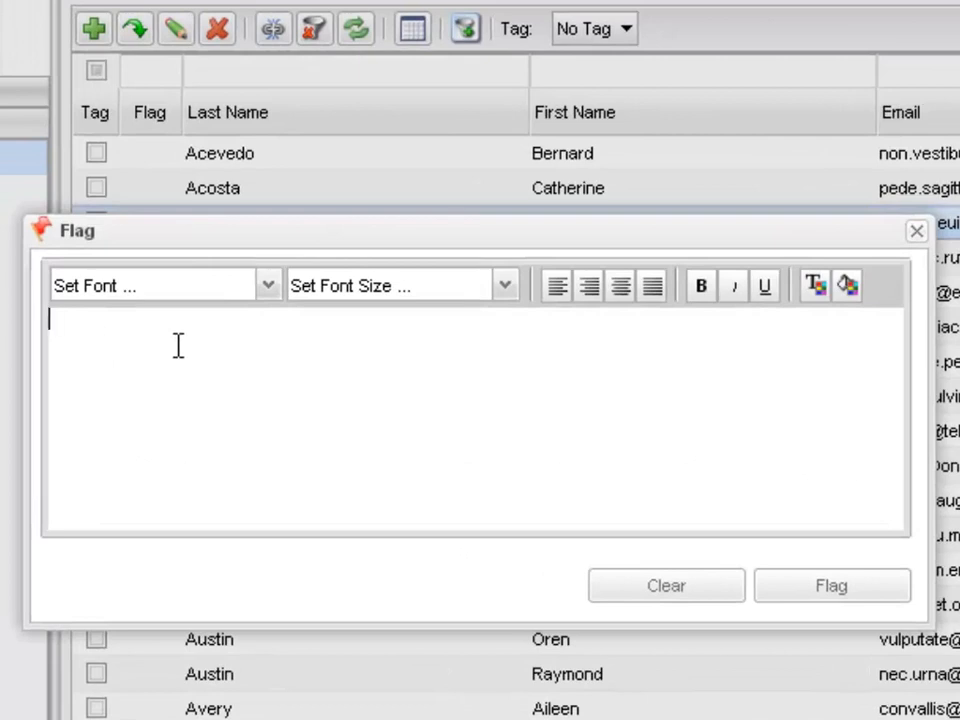
type("Need to ")
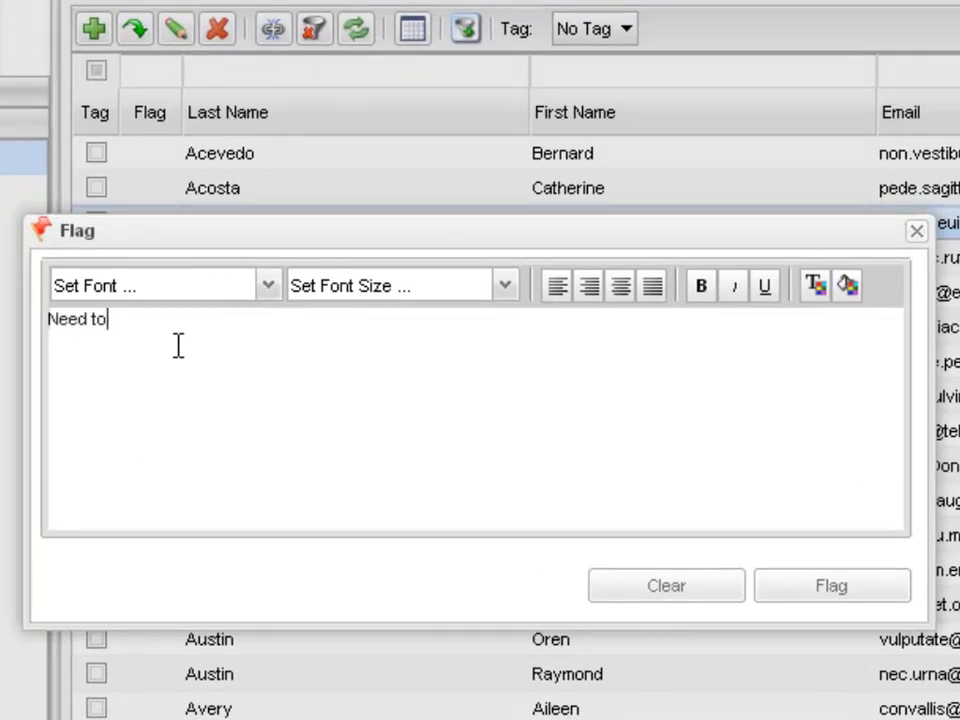
type("get back to thi")
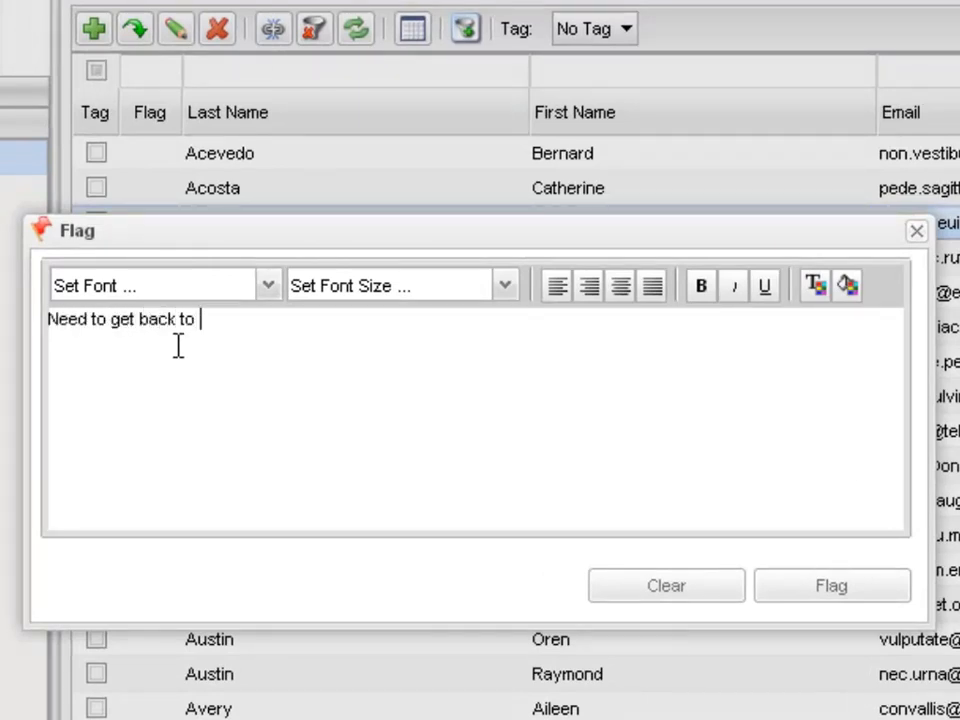
type("s person")
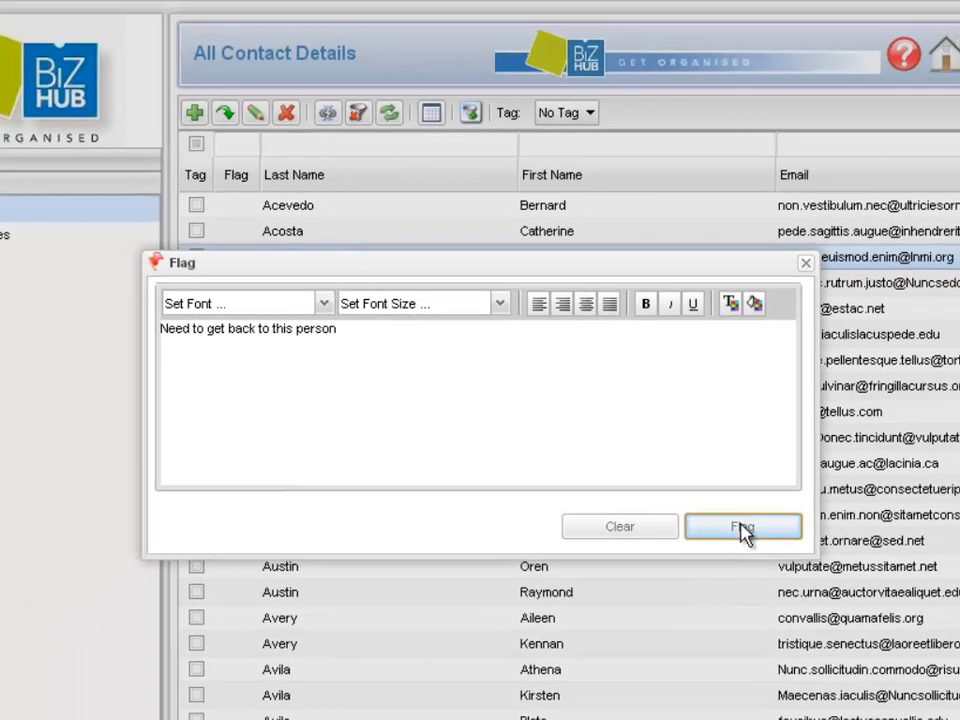
left_click(831, 587)
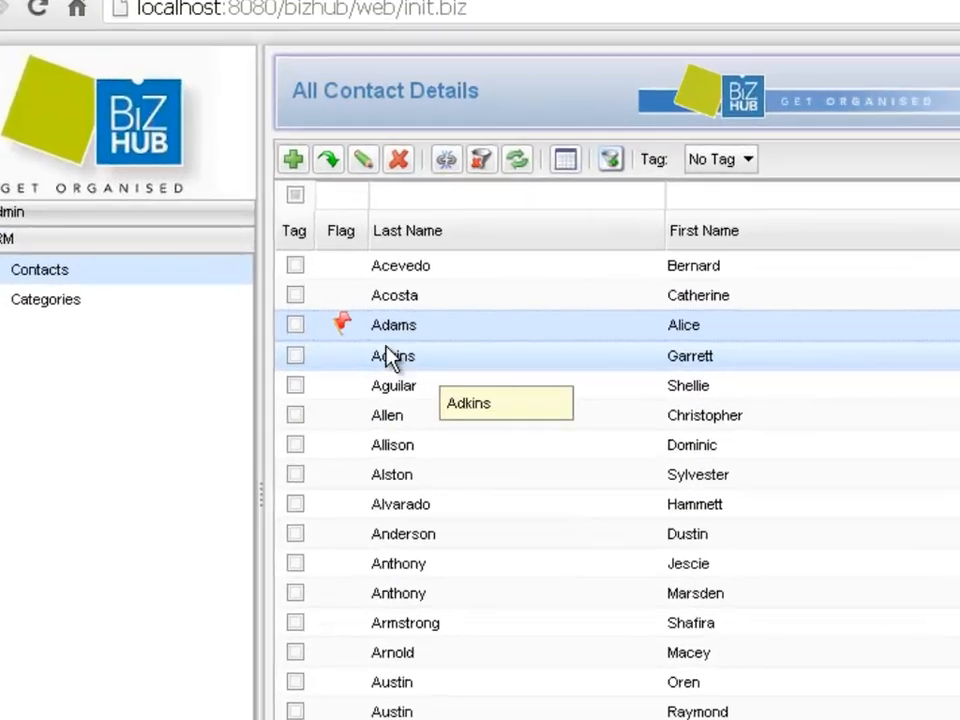
Step: Clear the third contact's flag and flag the contact again with the note "Need to get back to this person"
mouse_move(289, 278)
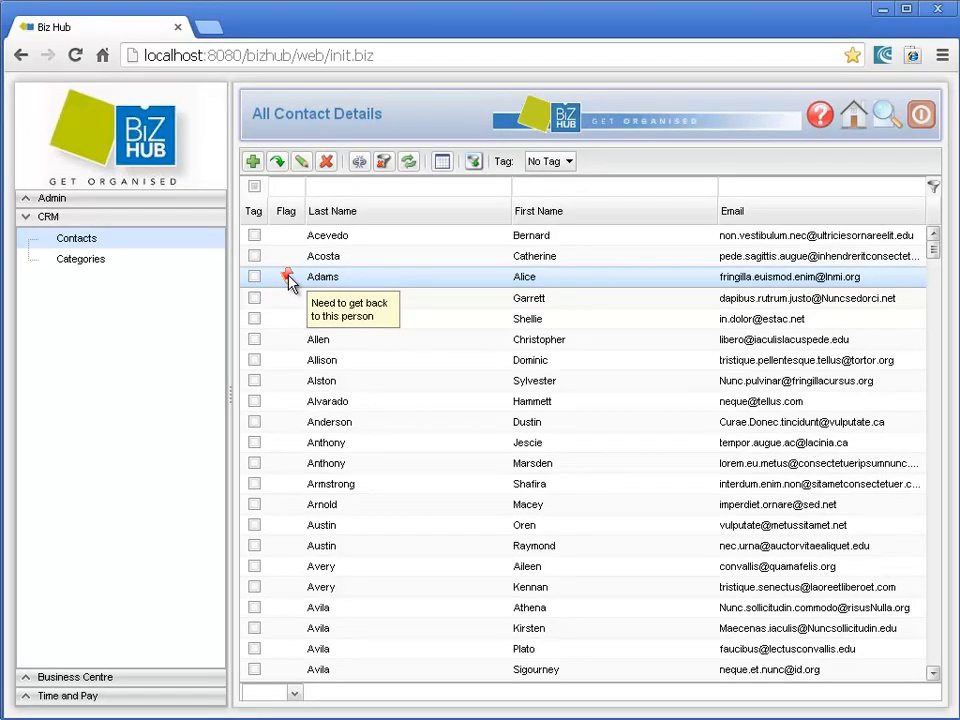
left_click(287, 277)
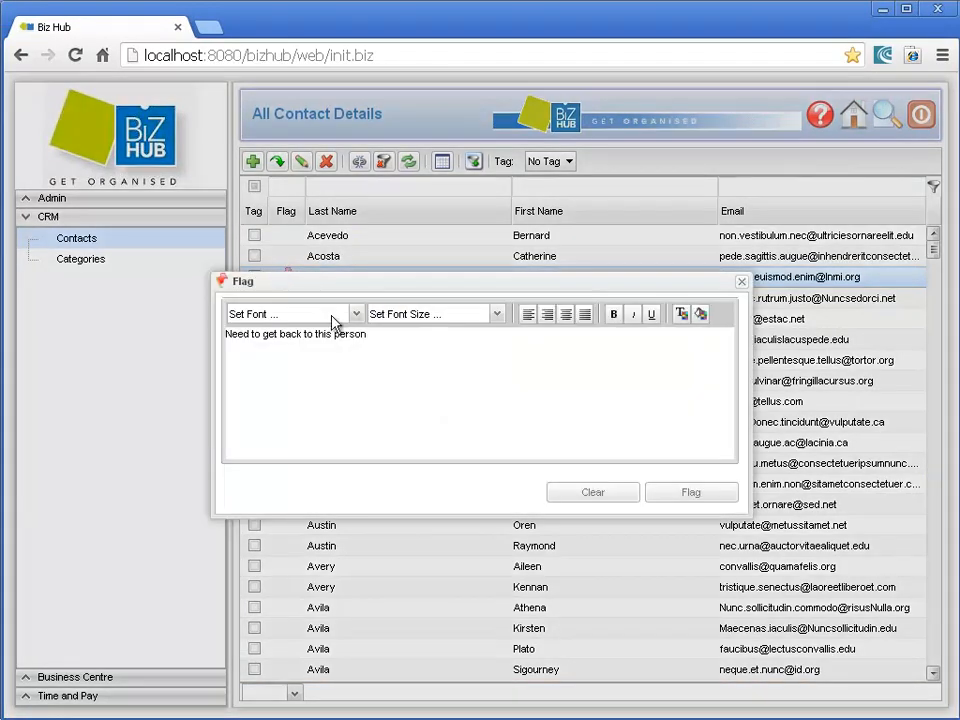
left_click(611, 495)
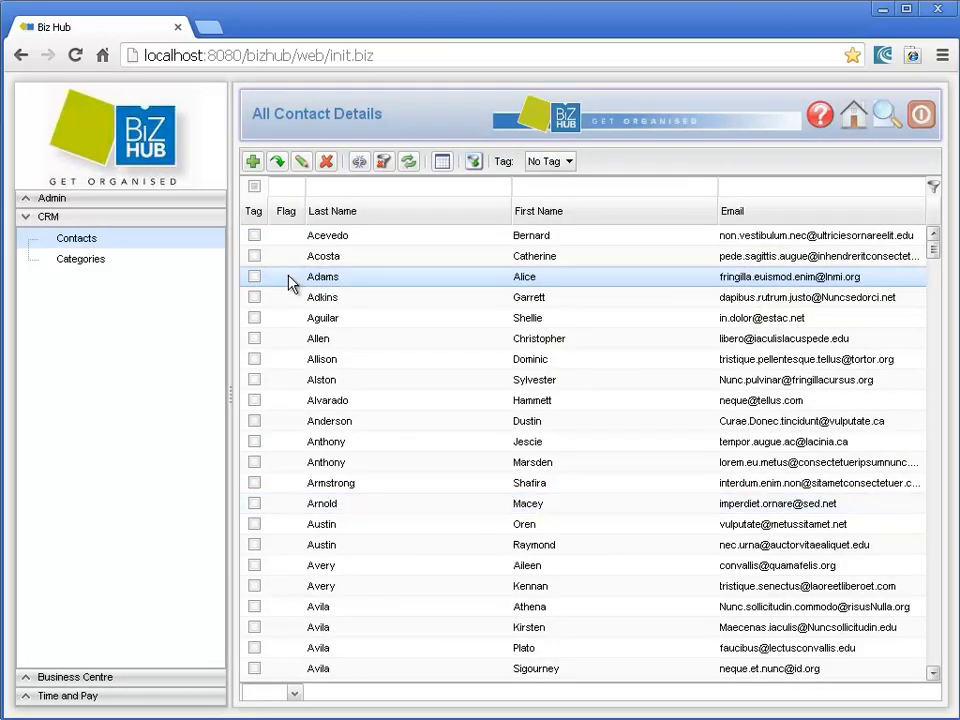
left_click(289, 277)
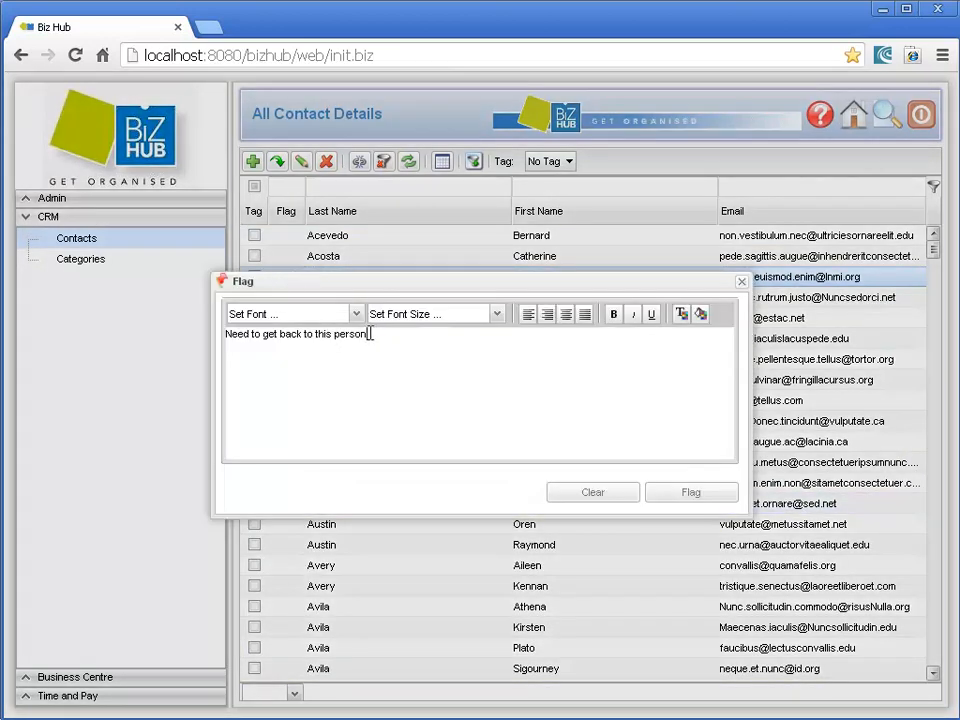
left_click(666, 494)
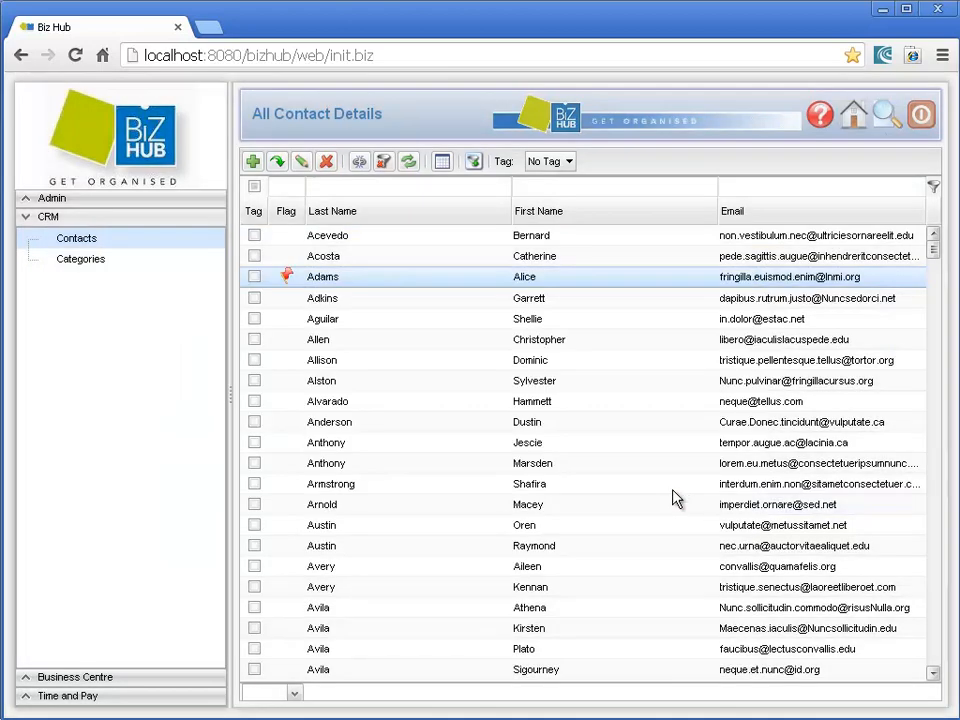
mouse_move(286, 276)
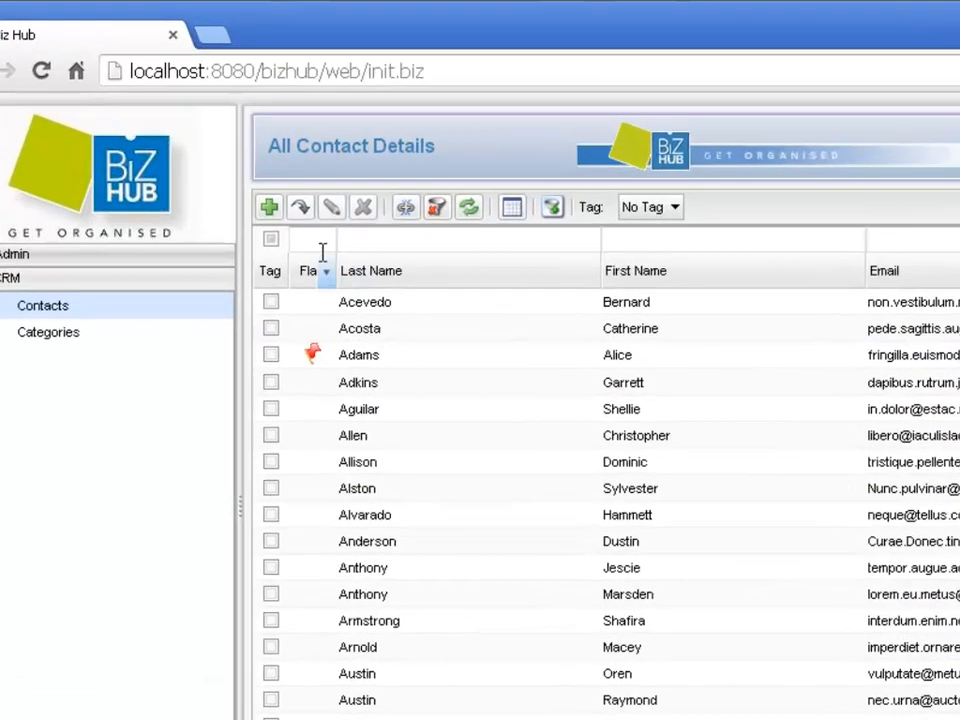
Step: Filter the contact list by the flag text "need" and clear the flag on the matching contact
left_click(294, 187)
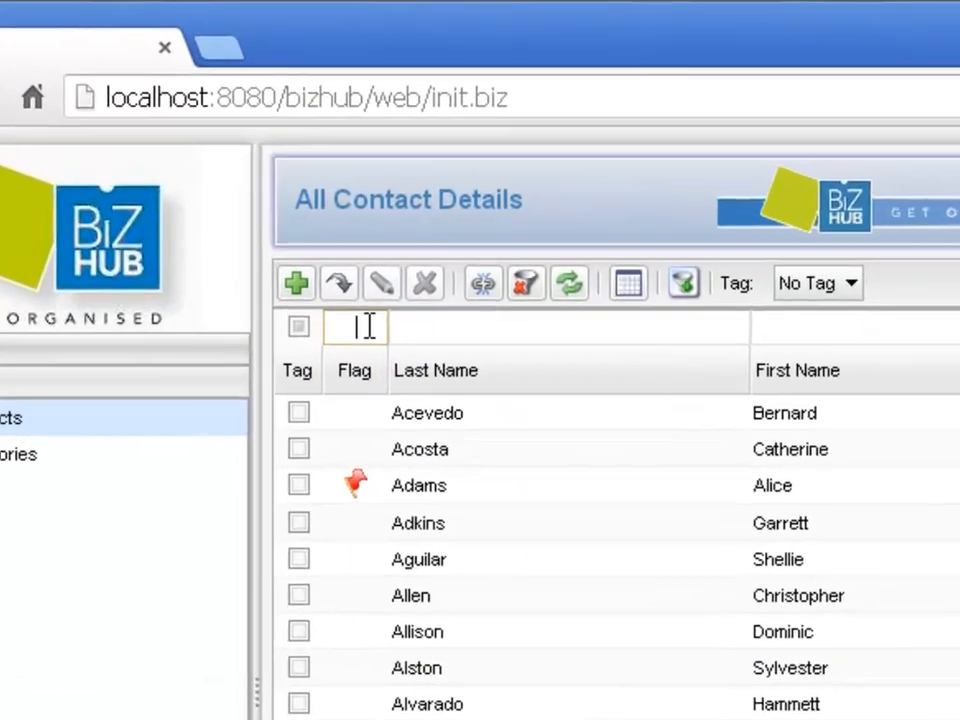
type("need")
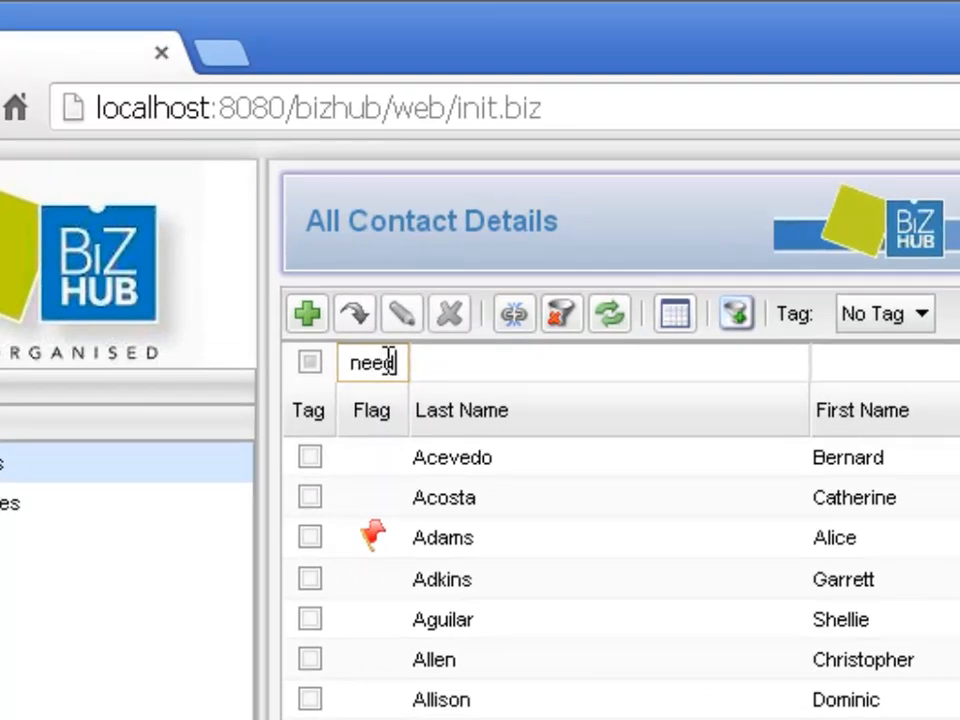
mouse_move(388, 450)
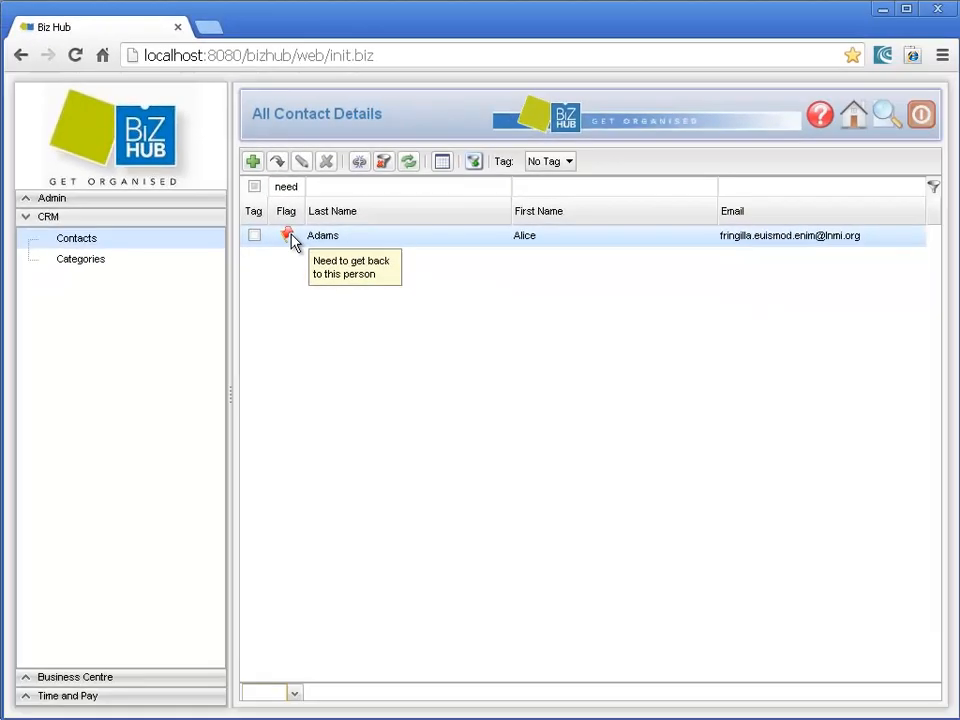
left_click(288, 237)
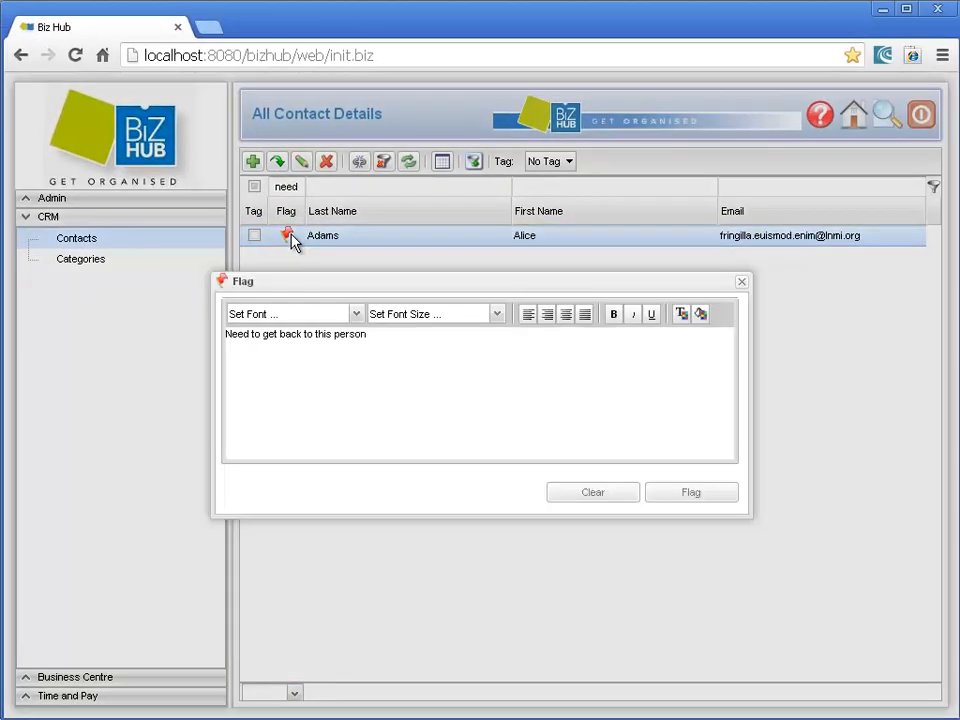
left_click(595, 493)
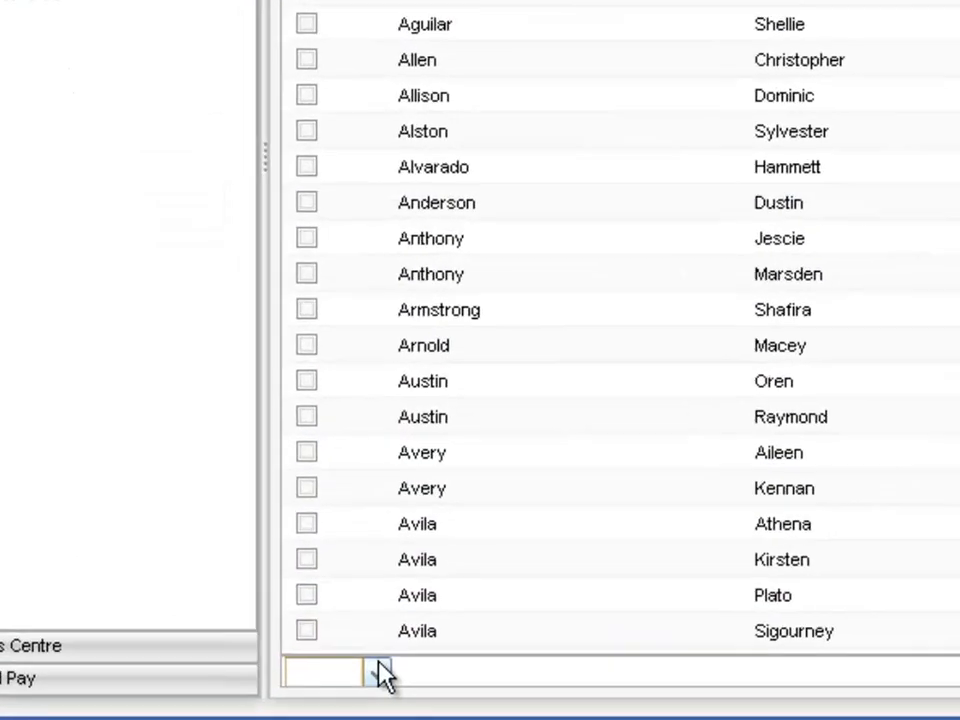
Step: Summarise the contact list's columns by Count and add the Date of Birth column to the list
left_click(296, 688)
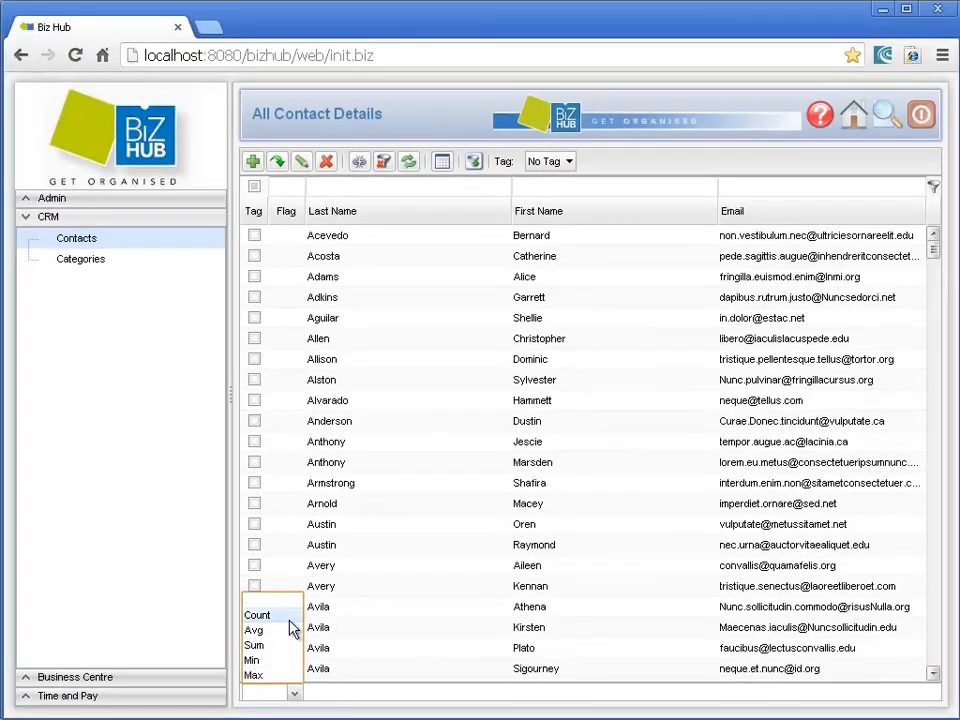
left_click(288, 617)
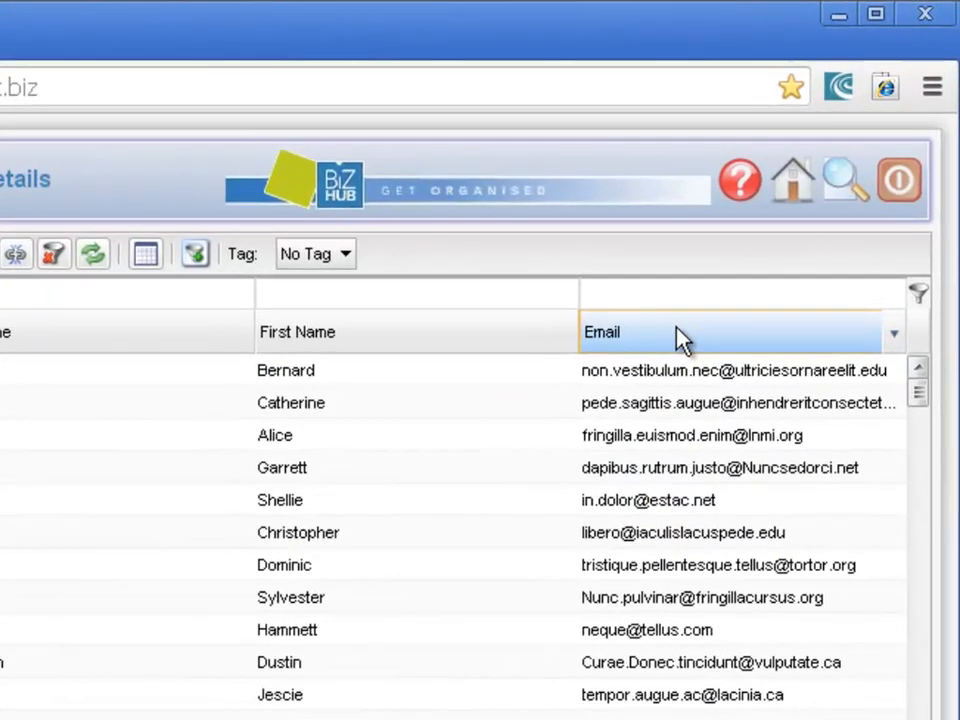
right_click(782, 210)
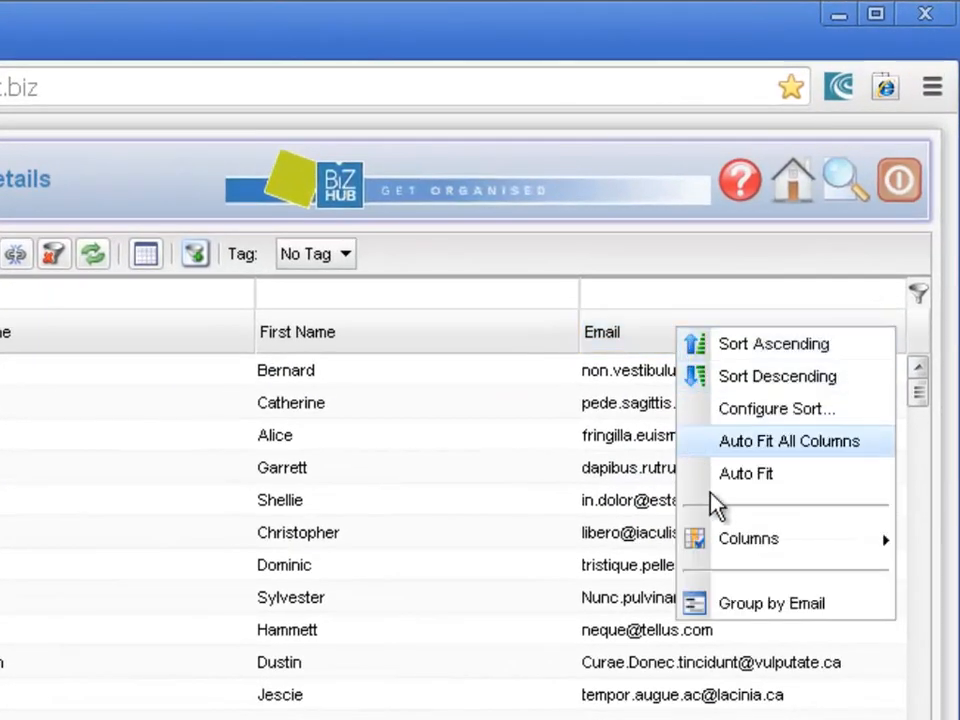
mouse_move(716, 538)
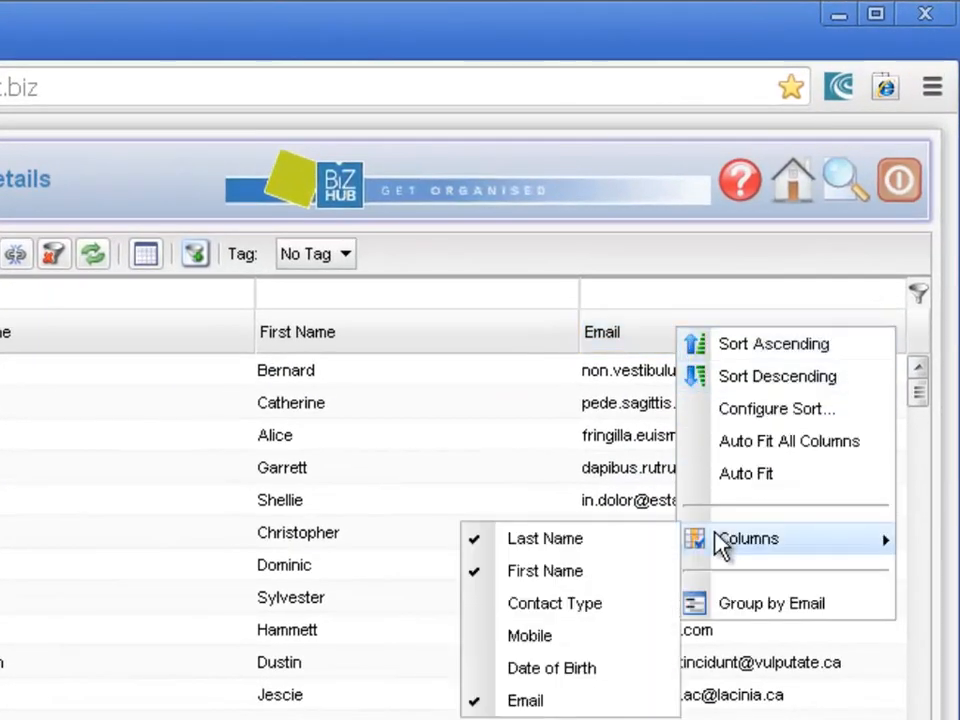
left_click(552, 672)
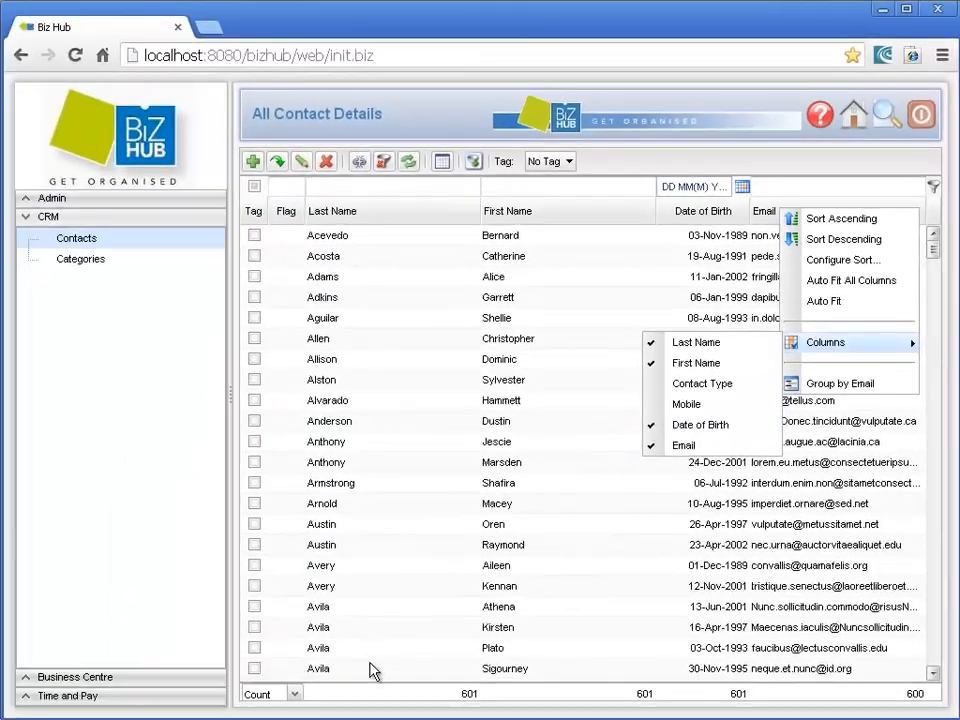
Step: View the Min summary of the contact list's columns, followed by the Max summary
left_click(294, 693)
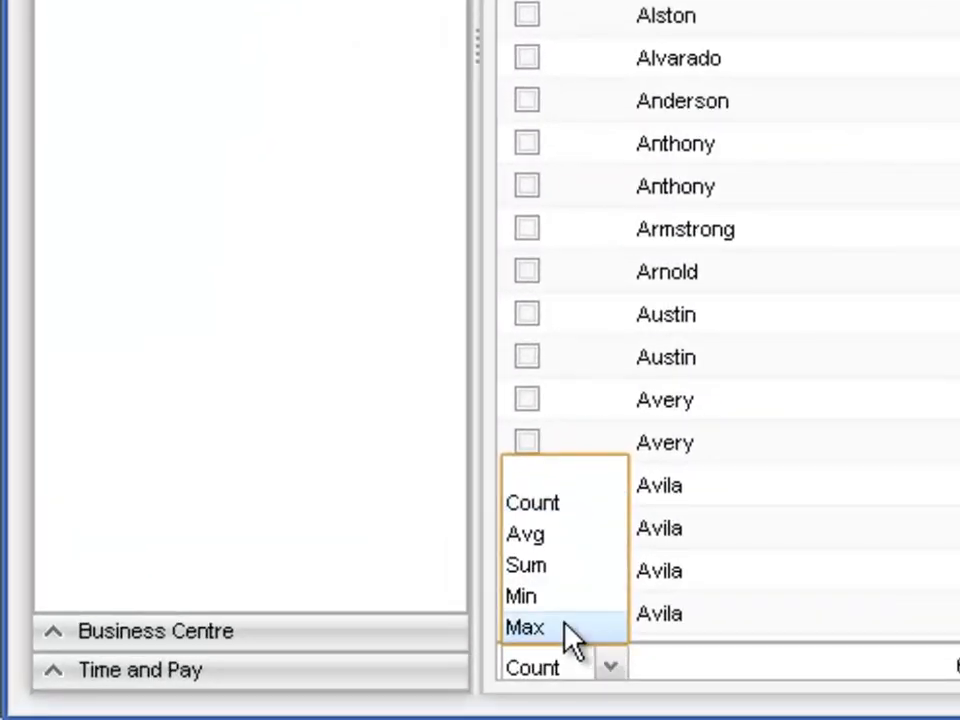
left_click(560, 597)
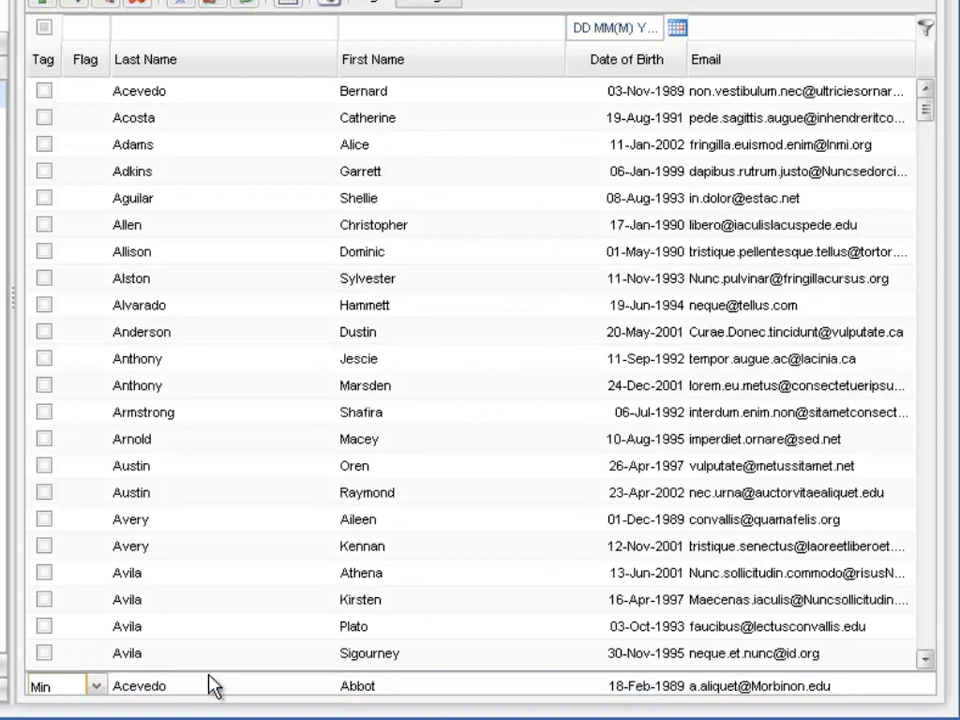
left_click(100, 690)
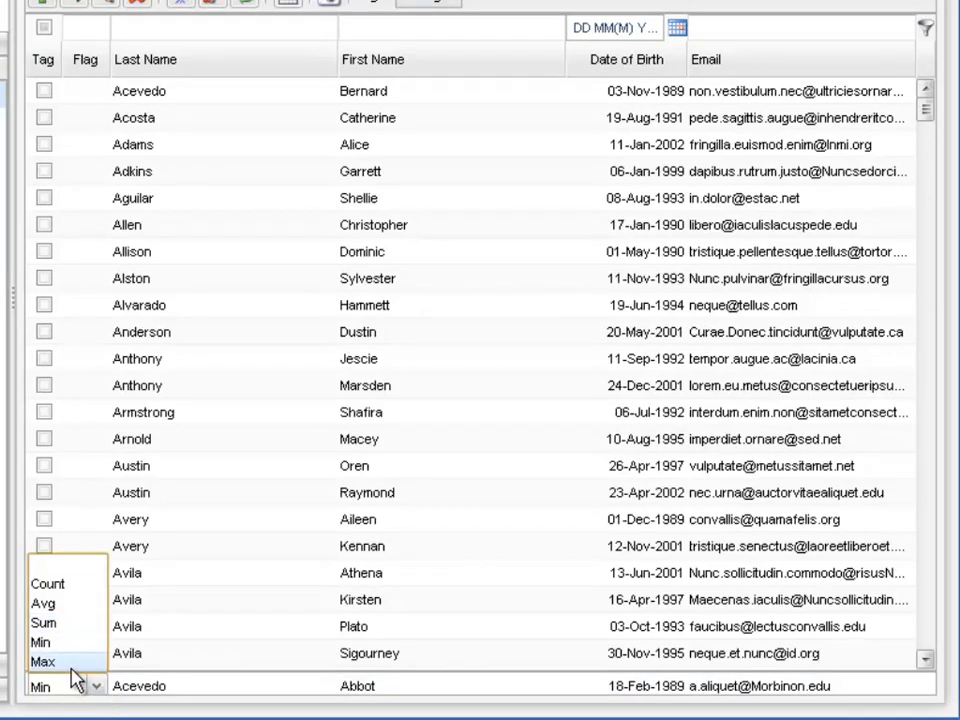
left_click(72, 662)
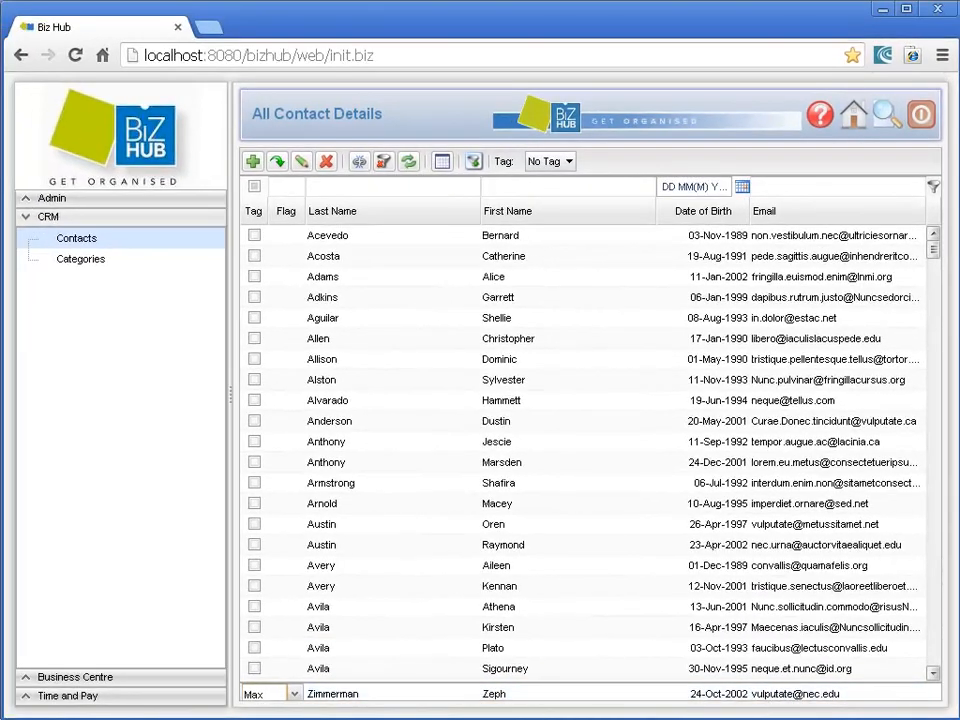
Step: Switch the column summary back to Count, and clear it by choosing the blank option
left_click(293, 693)
left_click(281, 616)
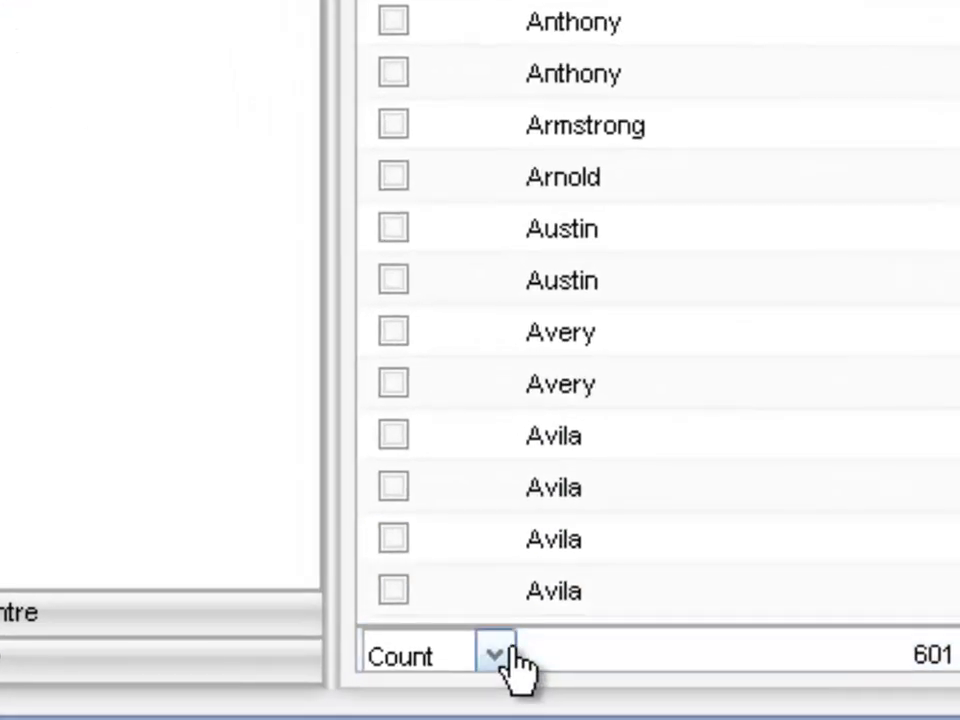
left_click(506, 654)
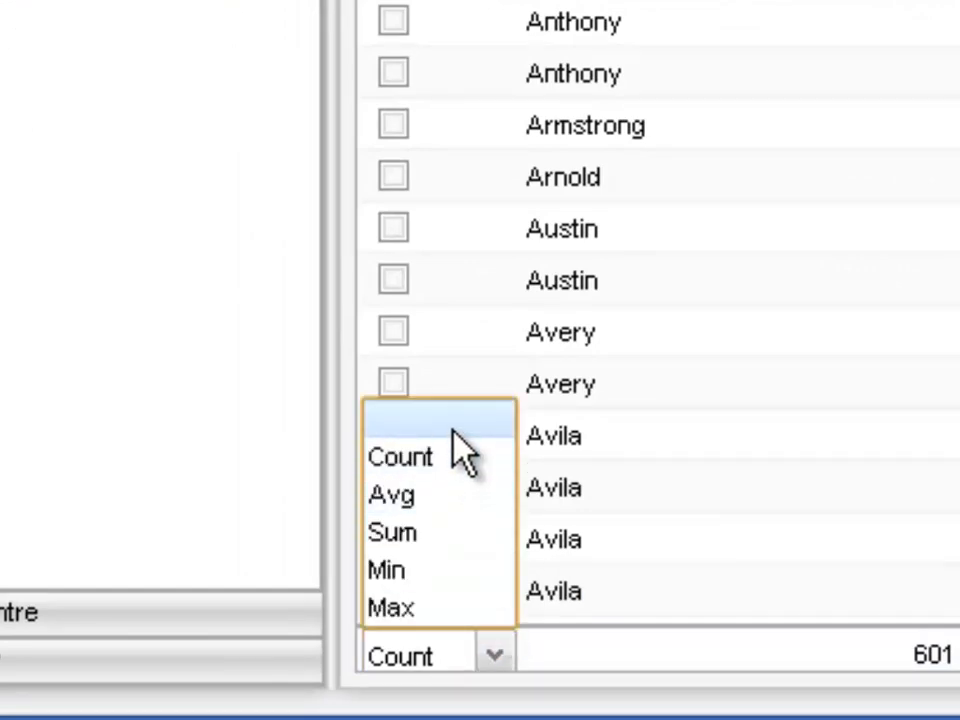
left_click(450, 436)
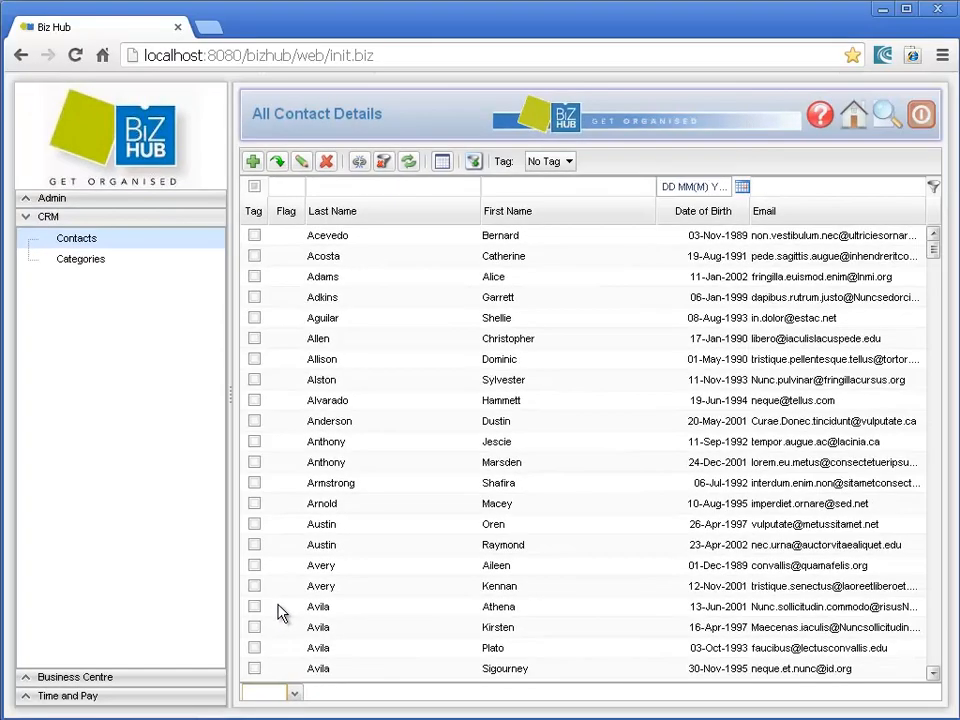